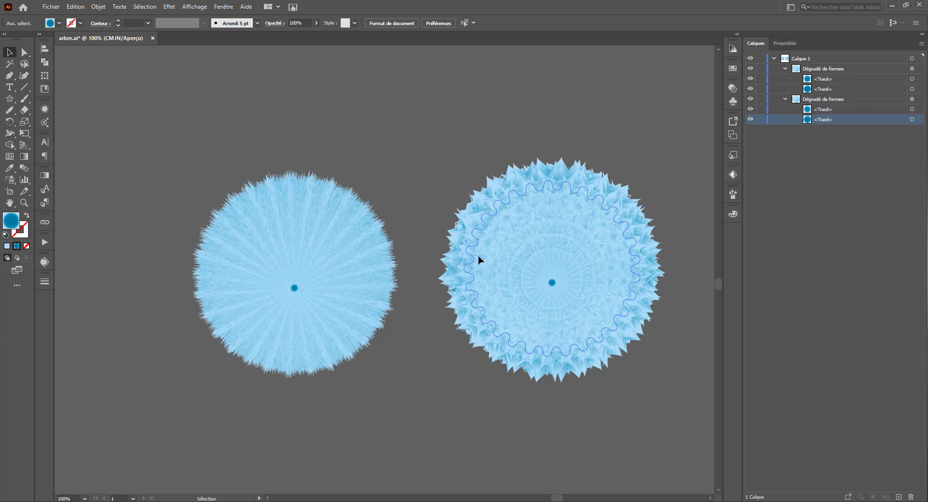
pyautogui.press('a')
pyautogui.hotkey('ctrl', '+')
pyautogui.hotkey('ctrl', '+')
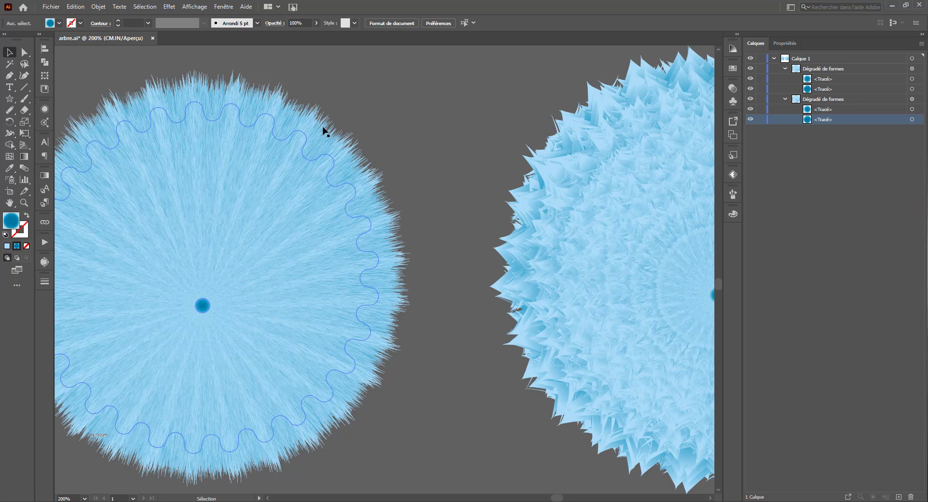
pyautogui.moveTo(500, 268); pyautogui.dragTo(253, 261)
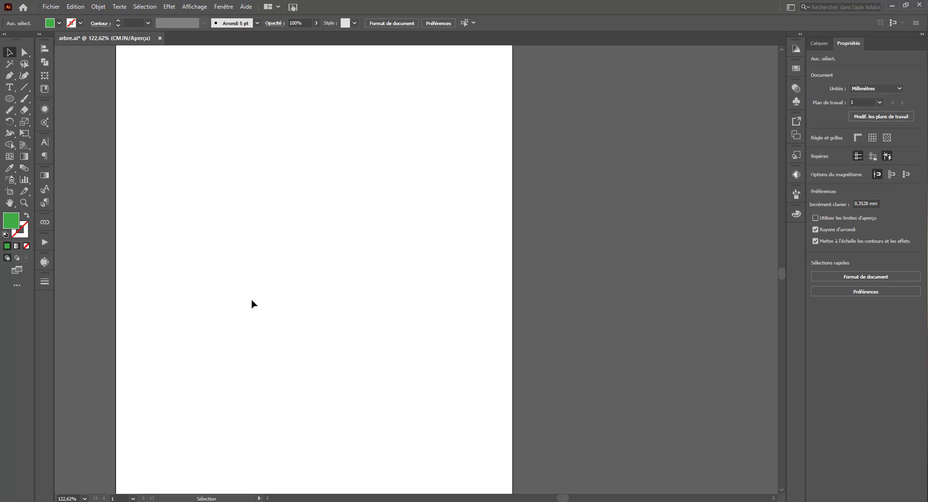
pyautogui.click(8, 102)
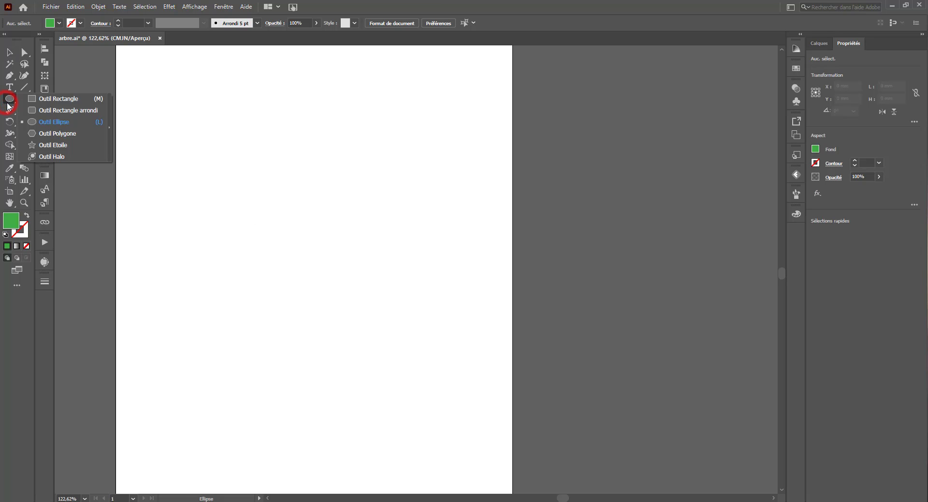
pyautogui.click(46, 145)
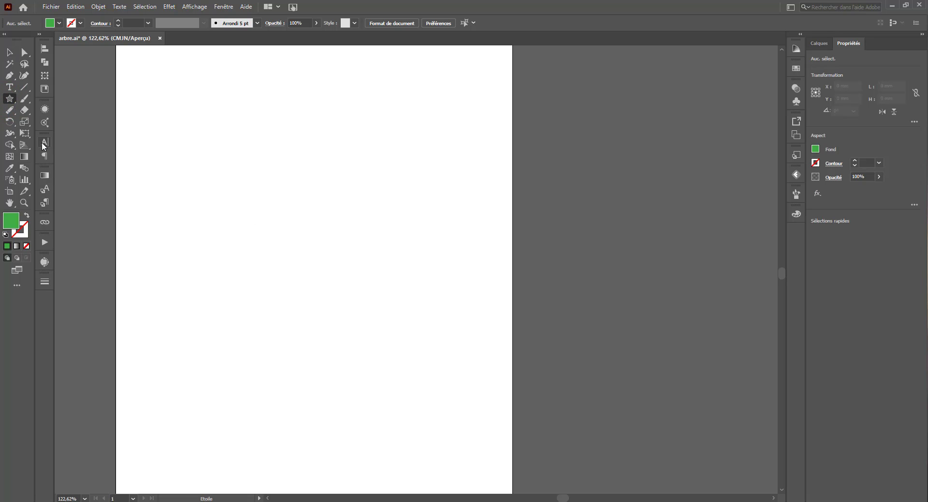
pyautogui.moveTo(263, 144)
pyautogui.mouseDown()
pyautogui.moveTo(345, 230)
pyautogui.moveTo(353, 210)
pyautogui.moveTo(358, 241)
pyautogui.moveTo(338, 151)
pyautogui.moveTo(401, 204)
pyautogui.mouseUp()
pyautogui.hotkey('ctrl', '-')
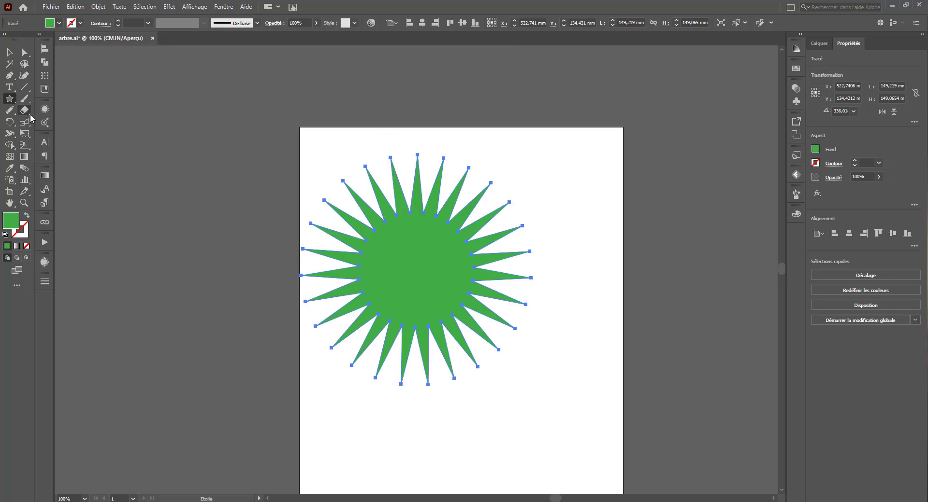
pyautogui.press('space')
pyautogui.moveTo(358, 283); pyautogui.dragTo(304, 231)
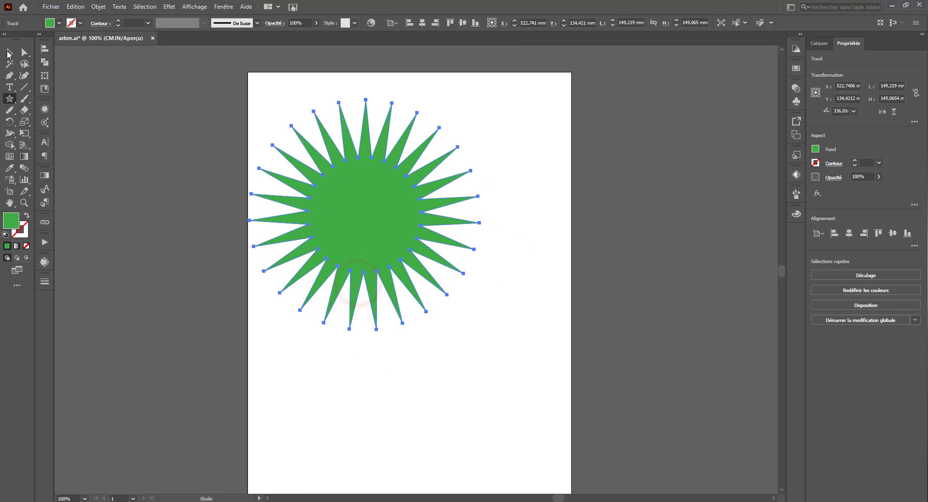
pyautogui.click(9, 52)
pyautogui.moveTo(316, 198); pyautogui.dragTo(407, 254)
pyautogui.hotkey('ctrl', 'z')
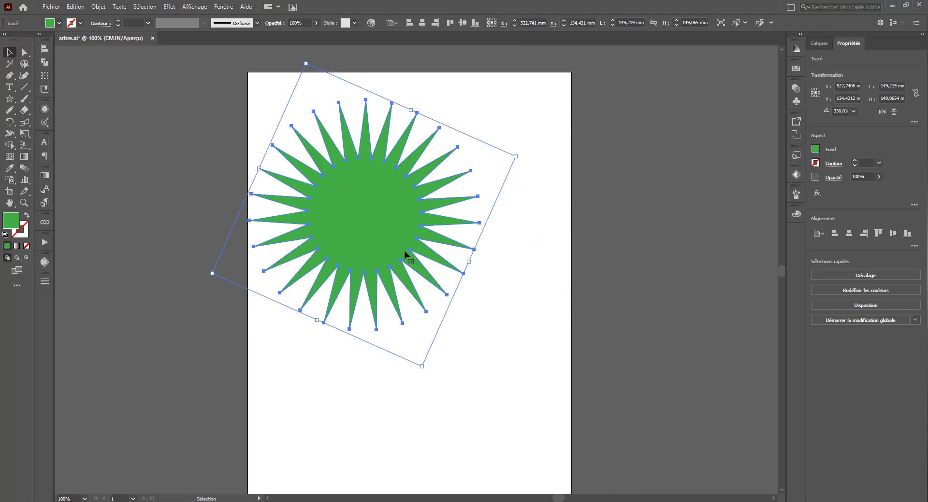
pyautogui.hotkey('ctrl', 'z')
# Step: Draw a green 29-point star about 162 mm wide in the upper part of the artboard
pyautogui.click(10, 99)
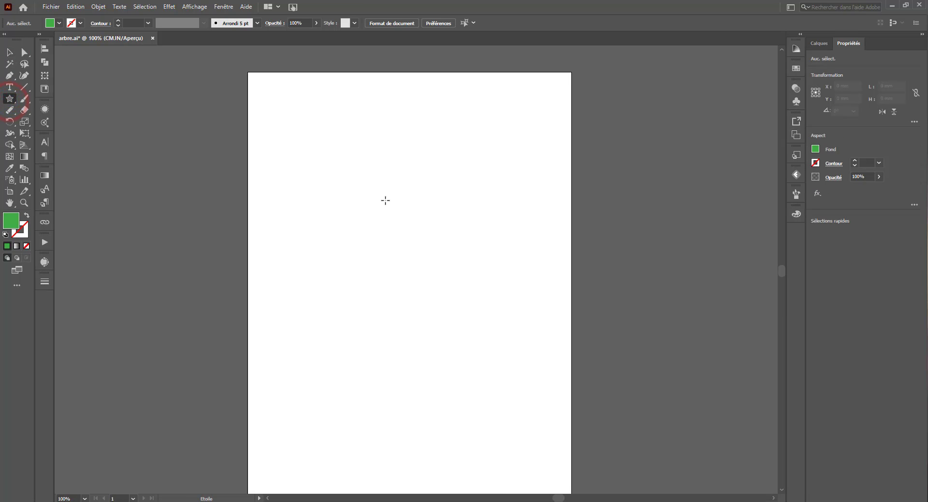
pyautogui.moveTo(389, 206); pyautogui.dragTo(494, 268)
pyautogui.press('Down')
pyautogui.press('Down')
pyautogui.press('Down')
pyautogui.press('Down')
pyautogui.press('Up')
pyautogui.press('Up')
pyautogui.press('Up')
pyautogui.press('Up')
pyautogui.press('Up')
pyautogui.press('Up')
pyautogui.press('Up')
pyautogui.press('Up')
pyautogui.press('Up')
pyautogui.press('Up')
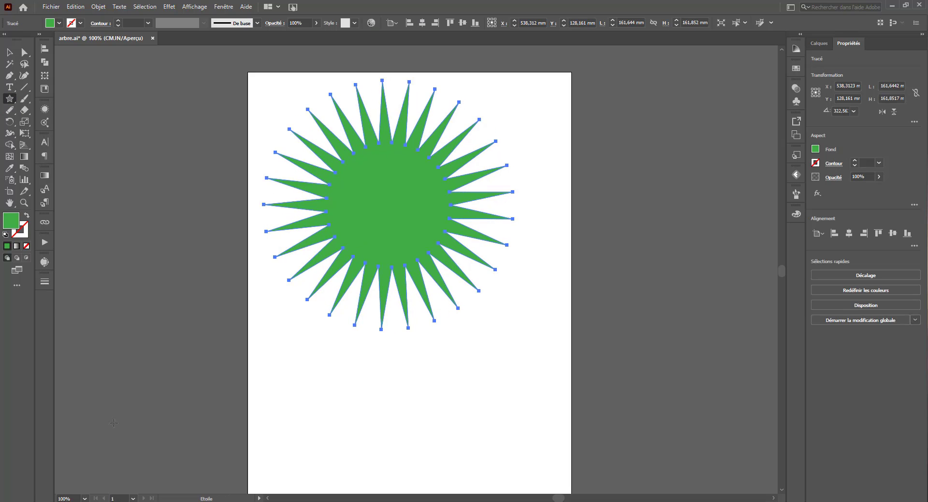
# Step: Move the star about 39 mm down and 12 mm right, and round all its corners by about 1.2 mm
pyautogui.click(10, 53)
pyautogui.moveTo(387, 185); pyautogui.dragTo(407, 245)
pyautogui.click(24, 52)
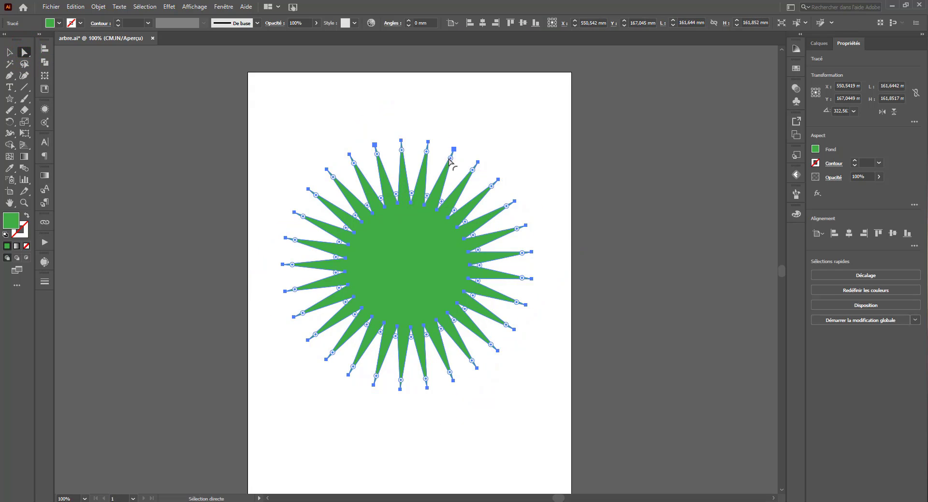
pyautogui.moveTo(451, 160)
pyautogui.mouseDown()
pyautogui.moveTo(439, 186)
pyautogui.moveTo(446, 167)
pyautogui.mouseUp()
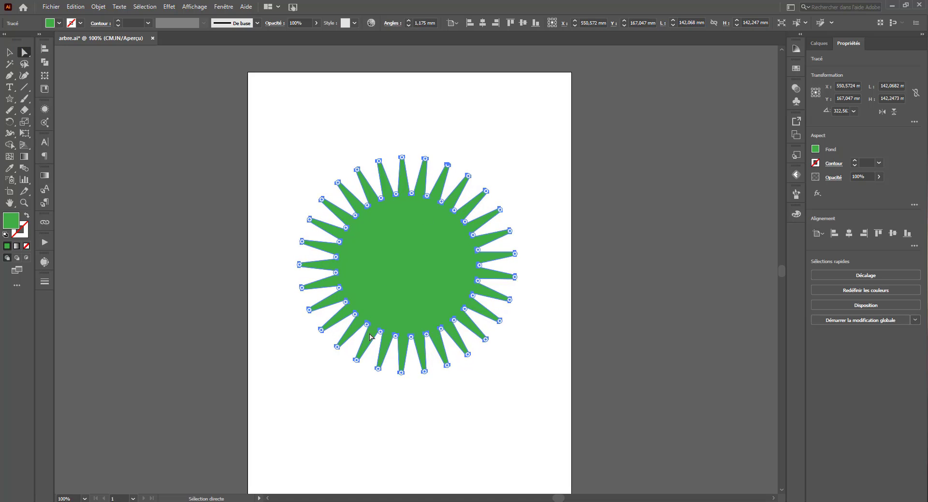
# Step: Fill the star with a radial black-to-white gradient, reversed so that black is at the centre
pyautogui.doubleClick(24, 156)
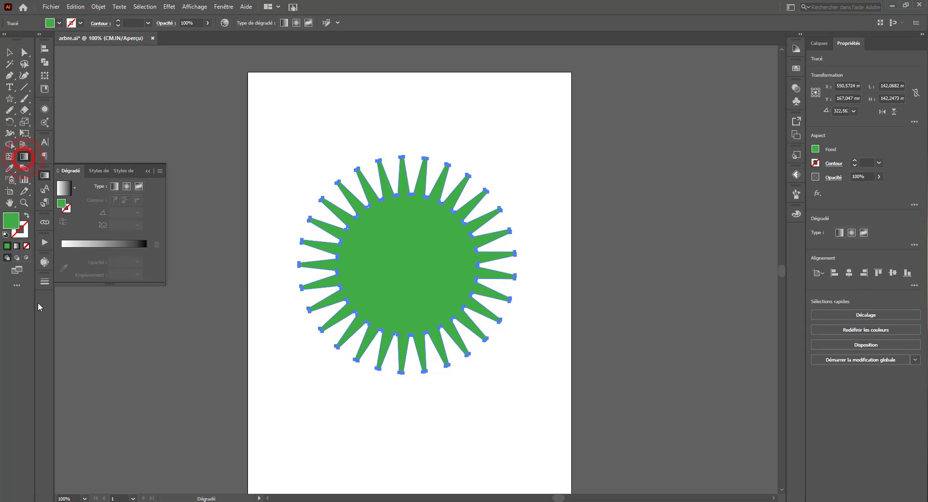
pyautogui.click(103, 244)
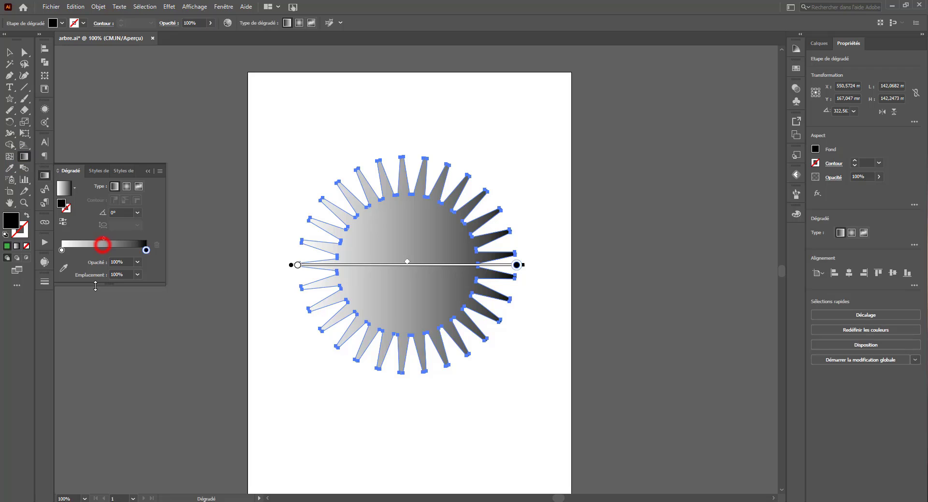
pyautogui.click(126, 187)
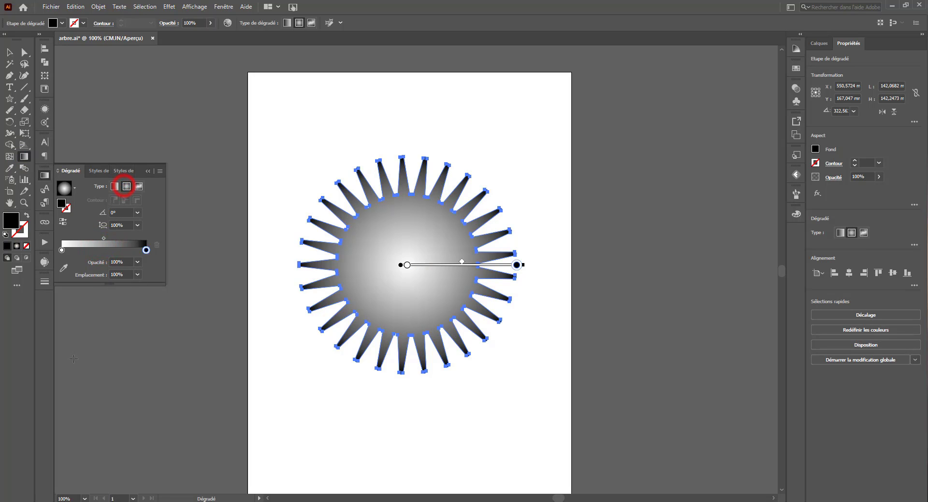
pyautogui.click(63, 222)
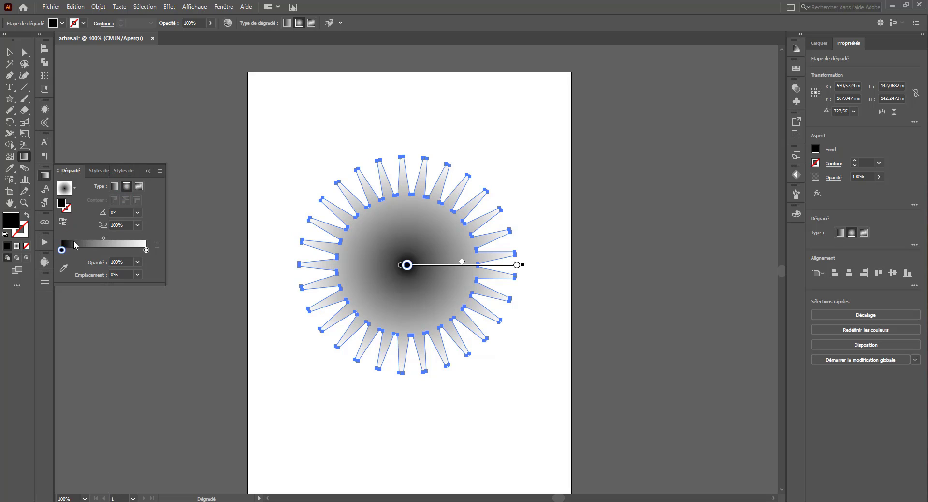
# Step: Switch the gradient's centre stop to CMYK and colour it light blue, about C 61, M 0, J 7, N 0
pyautogui.doubleClick(62, 250)
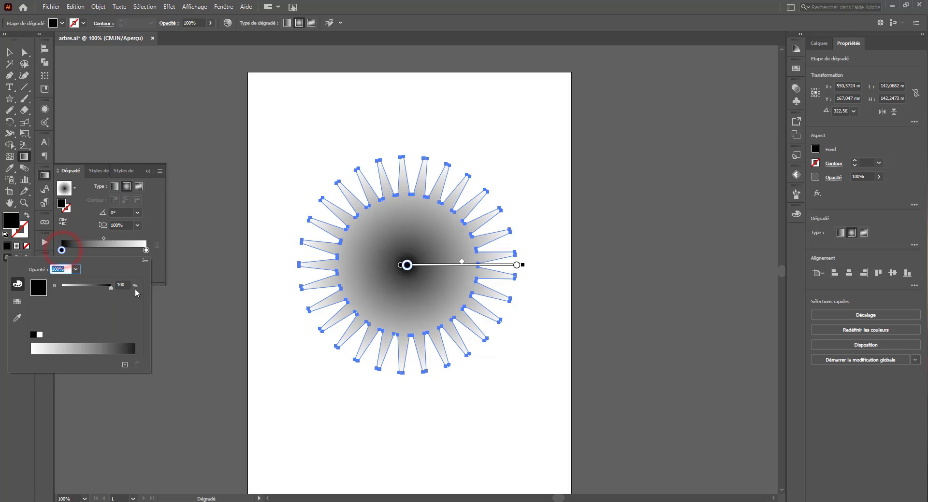
pyautogui.click(145, 261)
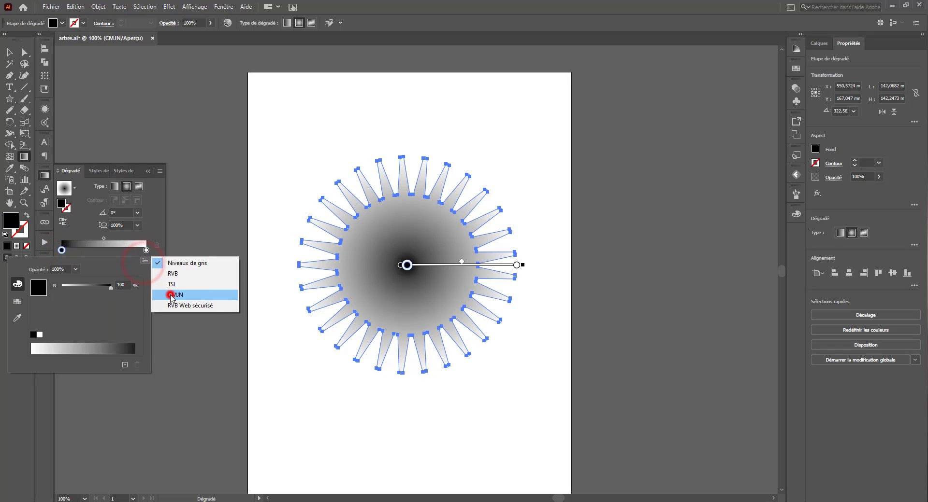
pyautogui.click(169, 295)
pyautogui.click(90, 346)
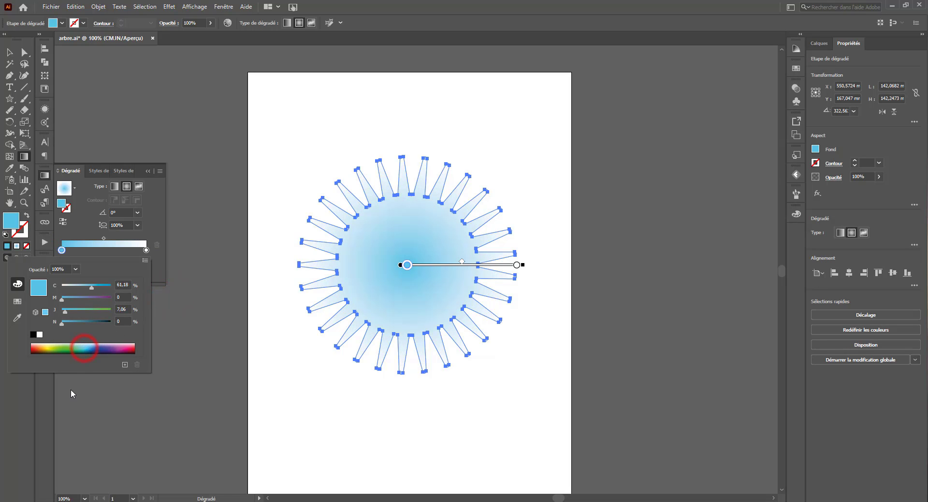
# Step: Shift the gradient midpoint outward to about 69.55% and deselect the star
pyautogui.click(104, 240)
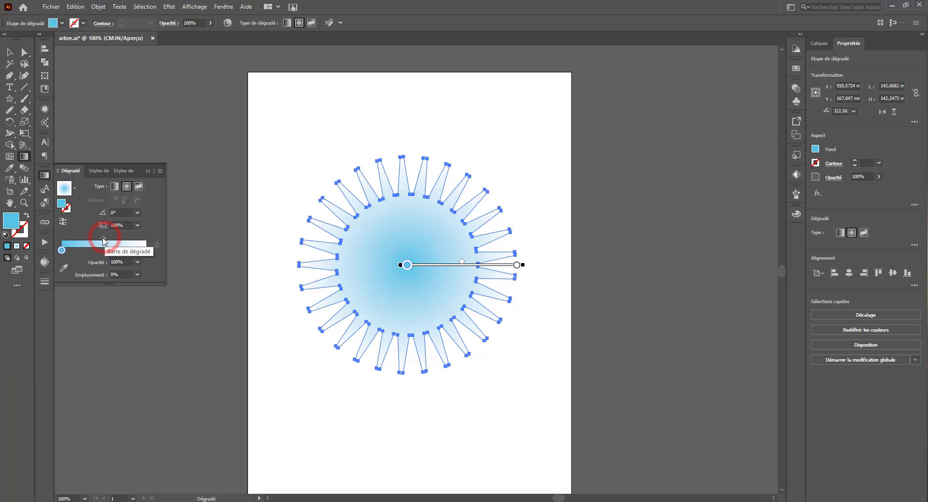
pyautogui.moveTo(104, 240); pyautogui.dragTo(121, 240)
pyautogui.click(9, 50)
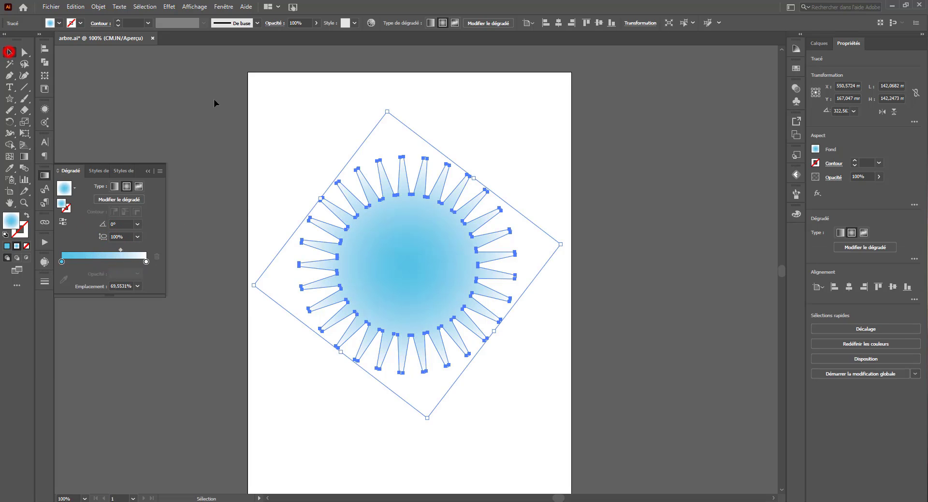
pyautogui.click(213, 100)
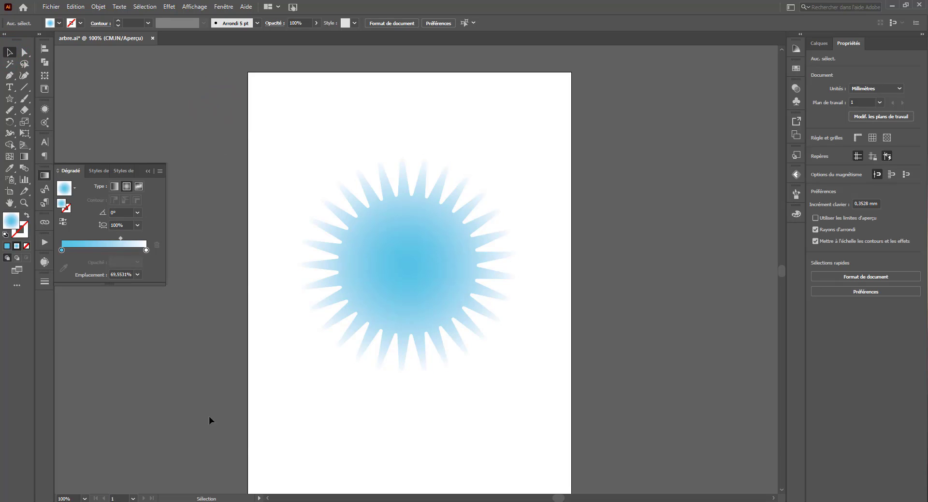
# Step: Duplicate the star in place and shrink the upper copy proportionally to a tiny shape at the star's centre
pyautogui.click(423, 262)
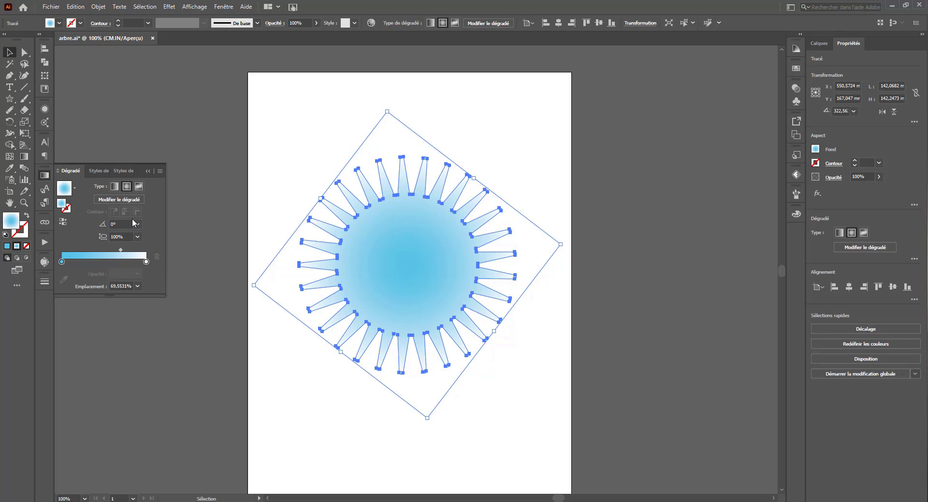
pyautogui.click(824, 43)
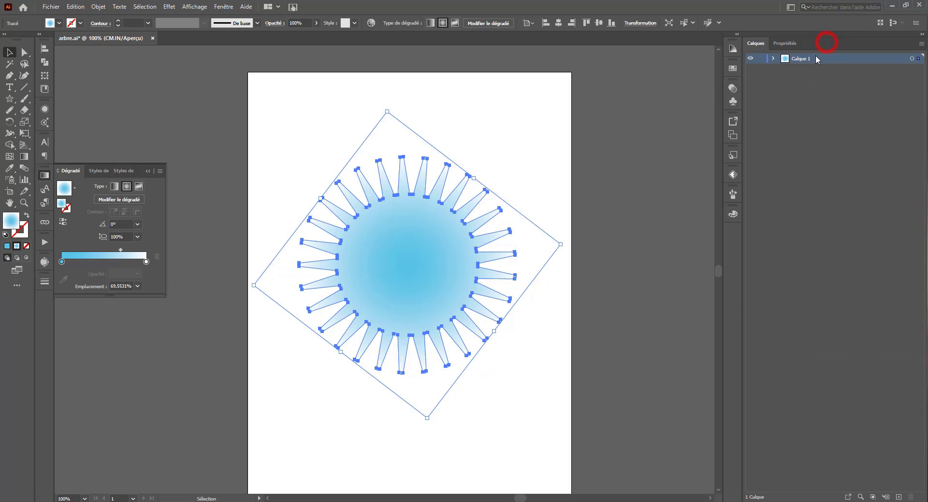
pyautogui.click(774, 58)
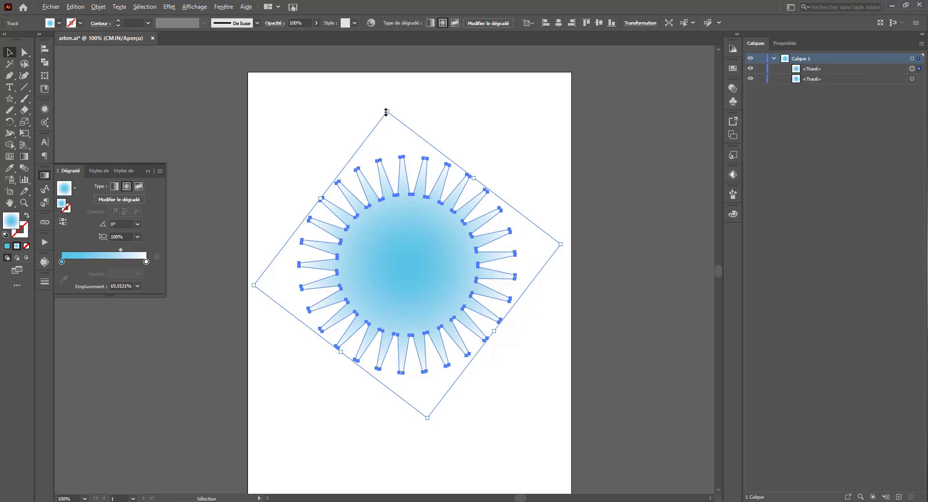
pyautogui.moveTo(385, 110); pyautogui.dragTo(364, 224)
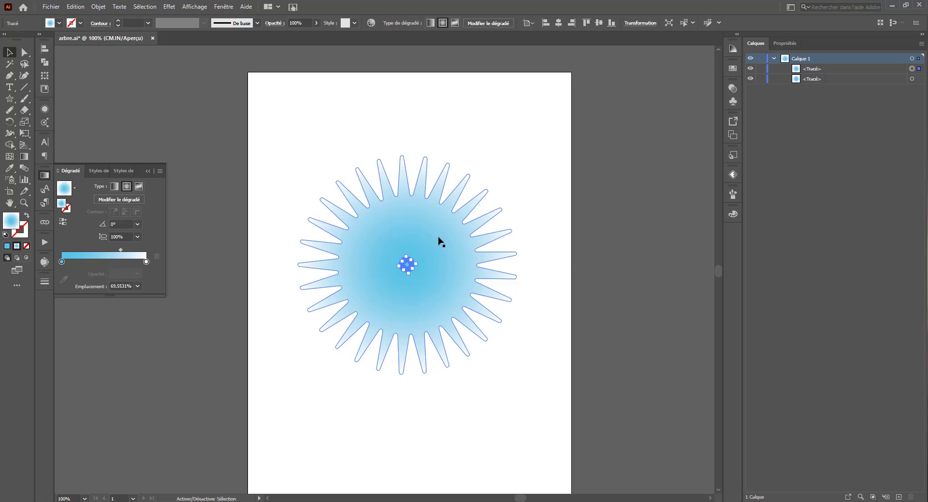
pyautogui.click(586, 236)
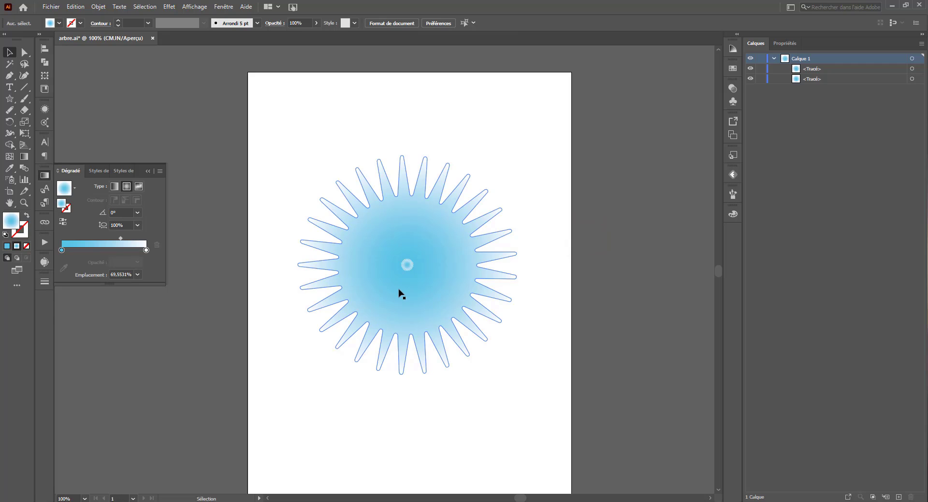
# Step: Create a blend between the large star and its tiny central copy, and deselect it
pyautogui.moveTo(529, 121); pyautogui.dragTo(191, 471)
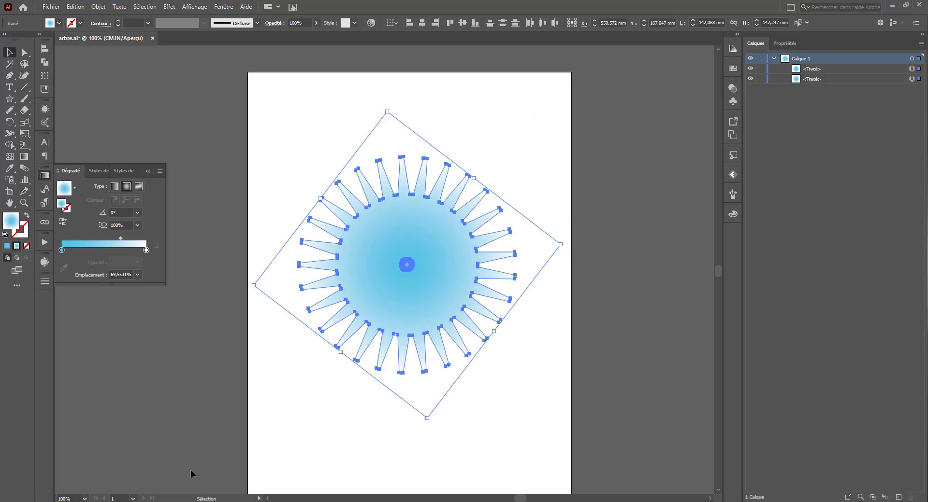
pyautogui.click(73, 6)
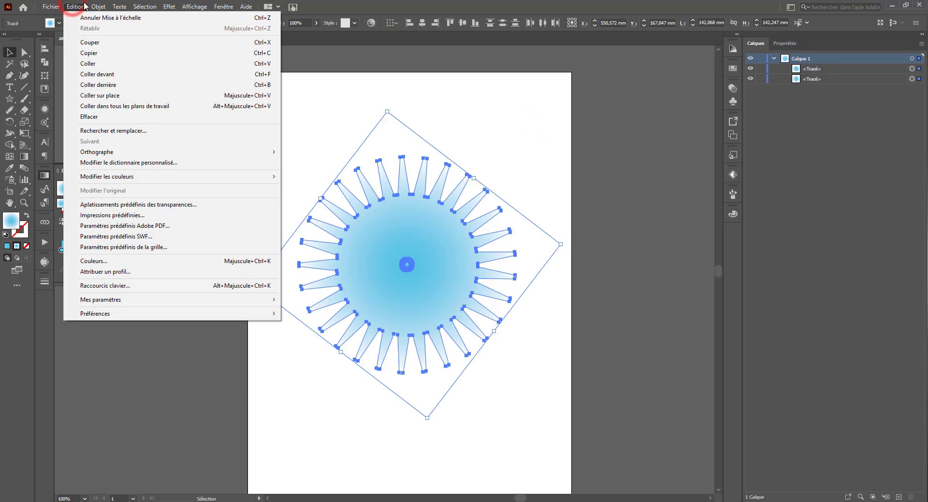
pyautogui.moveTo(96, 6)
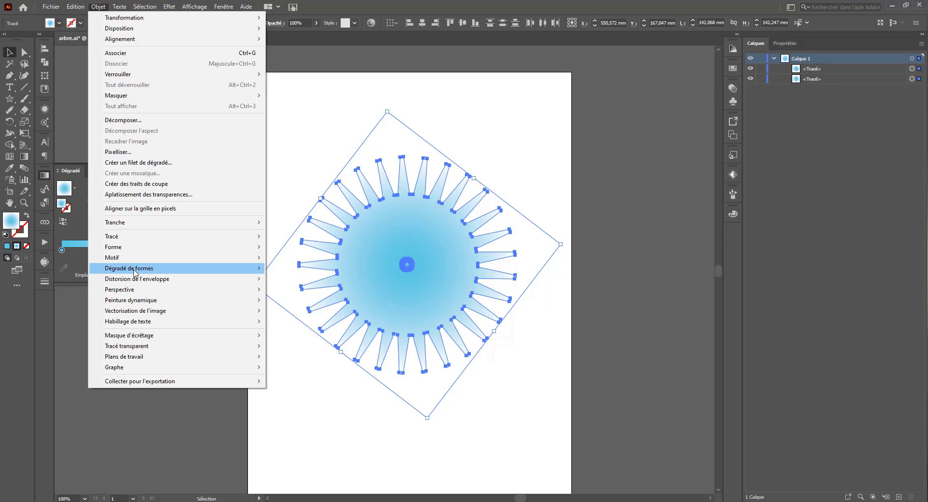
pyautogui.moveTo(135, 269)
pyautogui.click(285, 268)
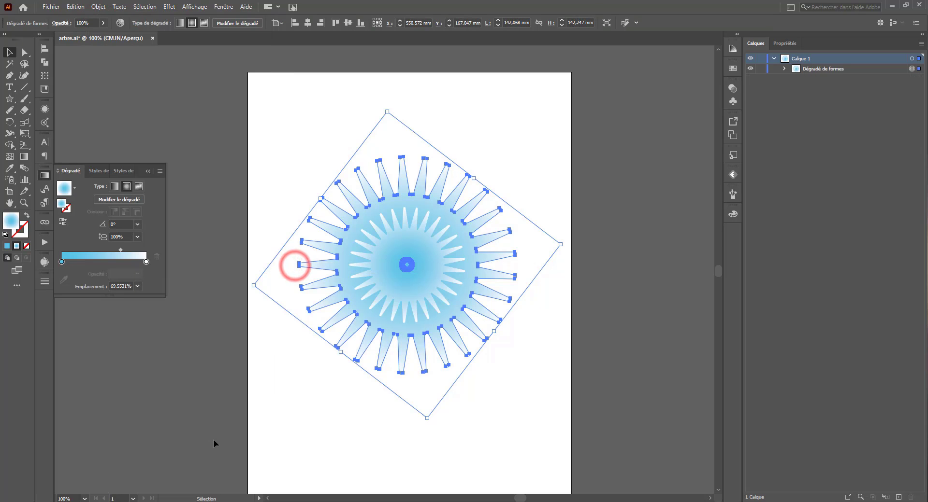
pyautogui.click(227, 83)
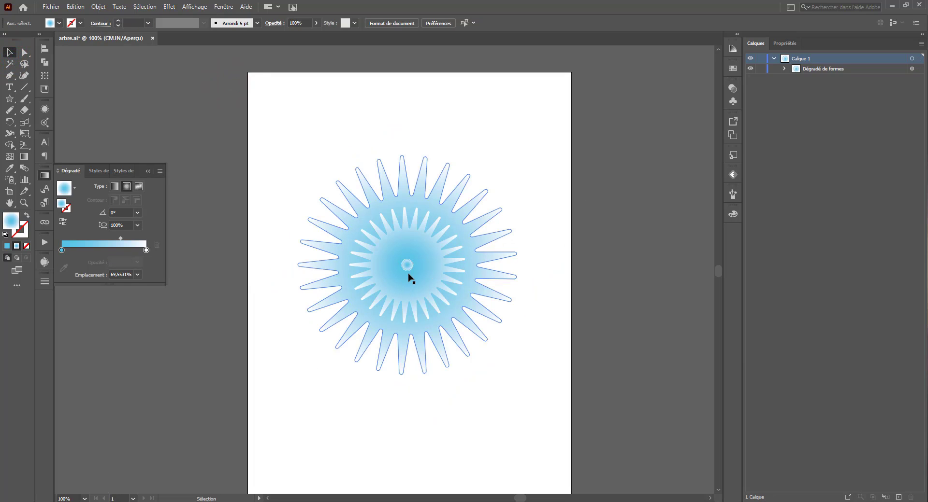
# Step: Set the blend's spacing to a specified number of steps, 100
pyautogui.moveTo(530, 137); pyautogui.dragTo(263, 432)
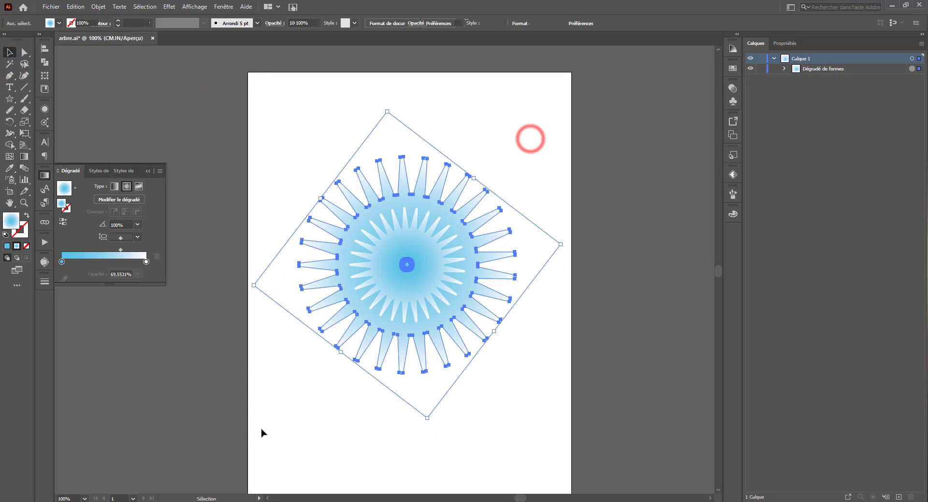
pyautogui.doubleClick(25, 169)
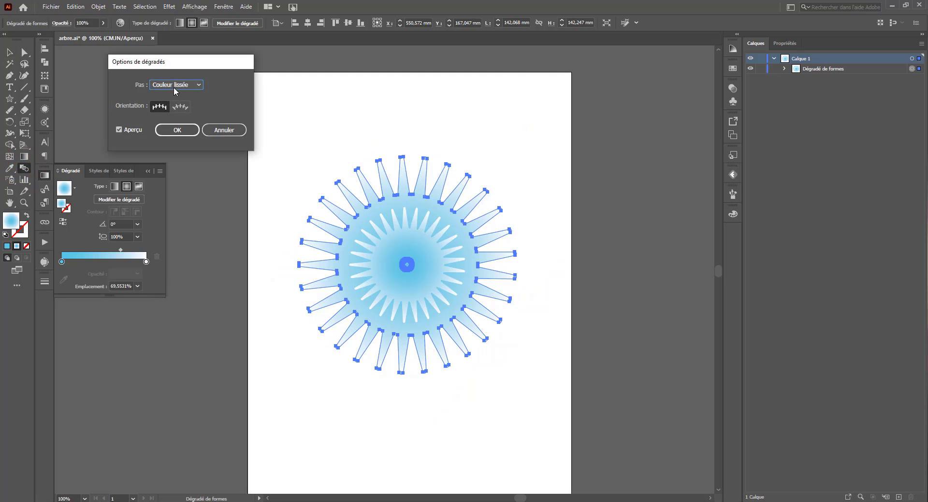
pyautogui.click(174, 86)
pyautogui.click(162, 102)
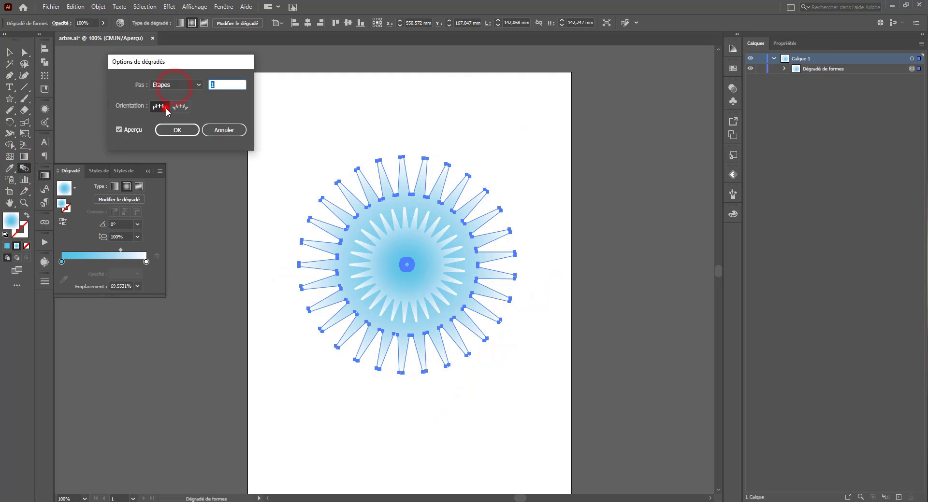
pyautogui.write('100')
pyautogui.click(179, 129)
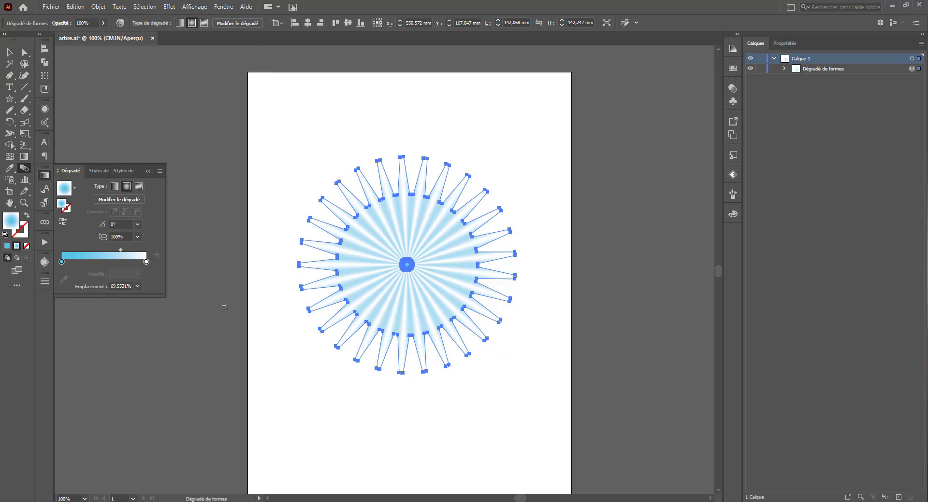
# Step: Apply a Pucker & Bloat effect of -19% to the blended star, and deselect it
pyautogui.click(261, 286)
pyautogui.click(10, 64)
pyautogui.click(201, 116)
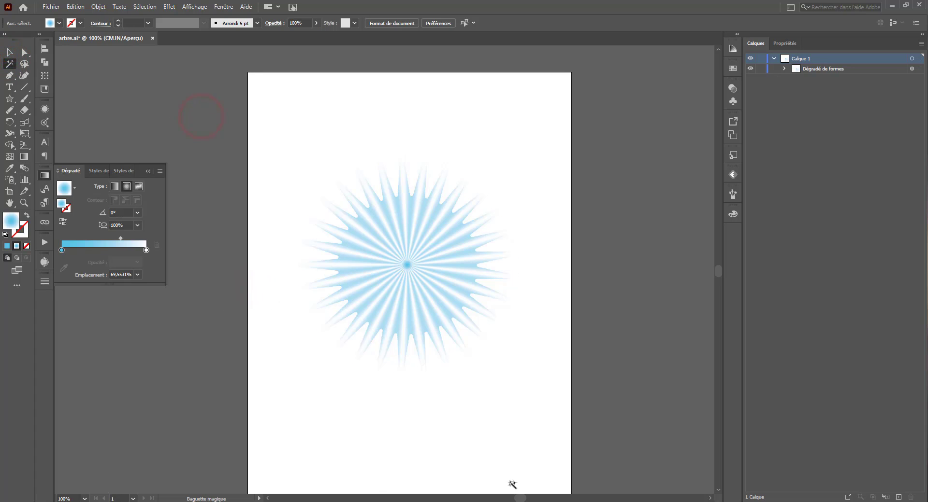
pyautogui.click(431, 245)
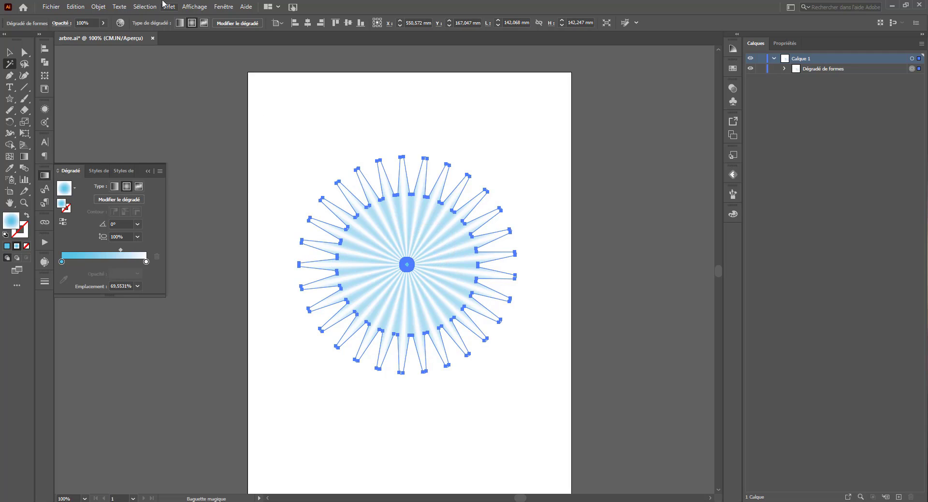
pyautogui.click(169, 7)
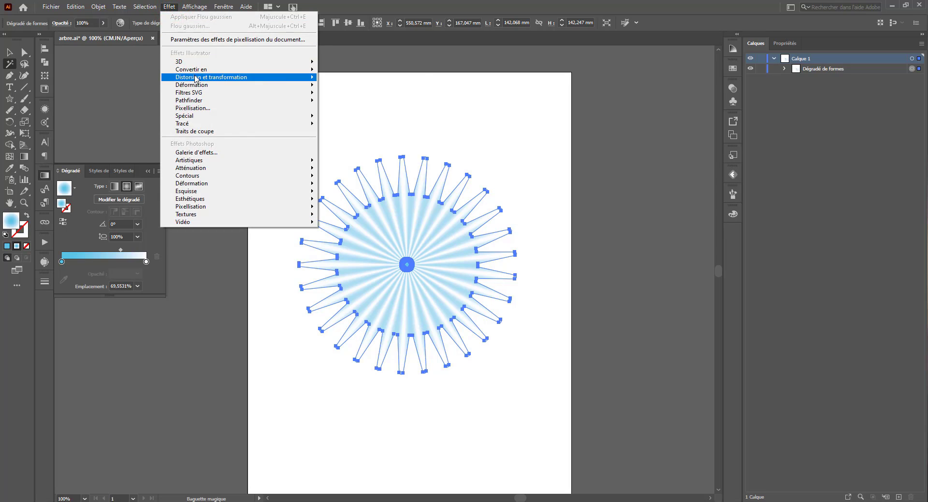
pyautogui.moveTo(195, 78)
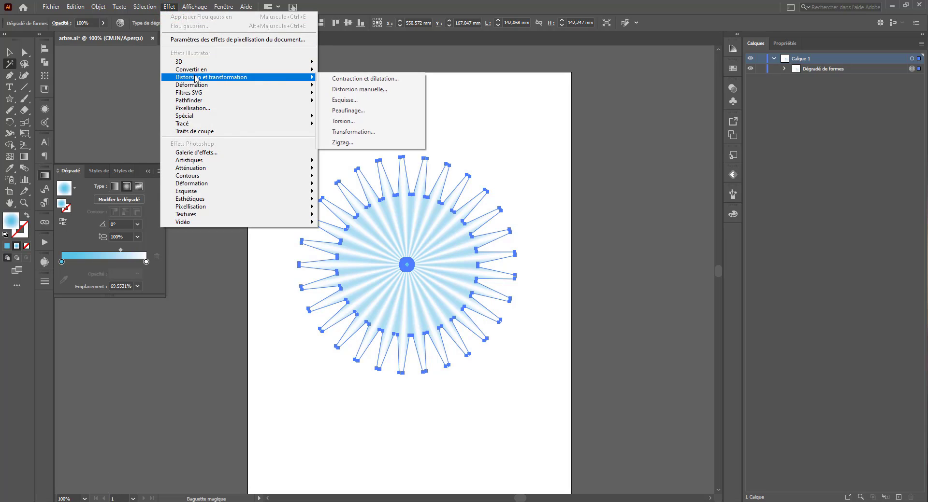
pyautogui.click(362, 78)
pyautogui.moveTo(280, 73)
pyautogui.mouseDown()
pyautogui.moveTo(289, 74)
pyautogui.moveTo(274, 73)
pyautogui.mouseUp()
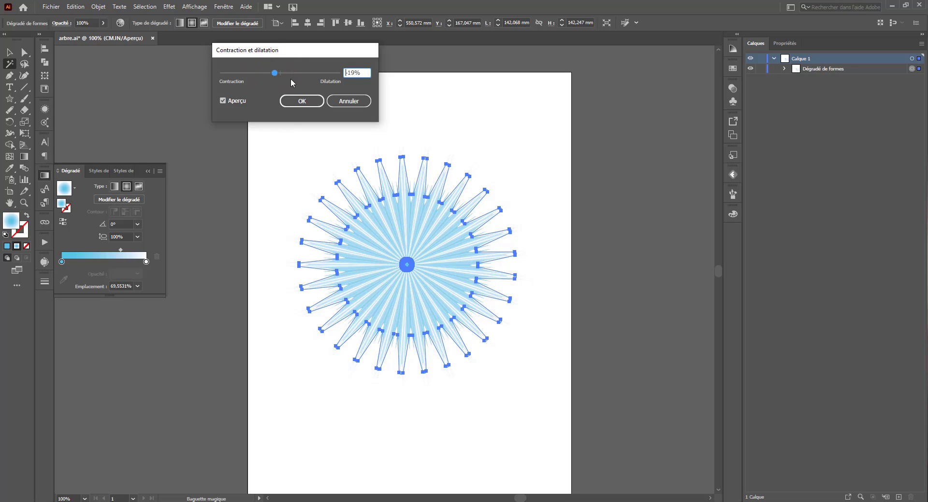
pyautogui.click(292, 102)
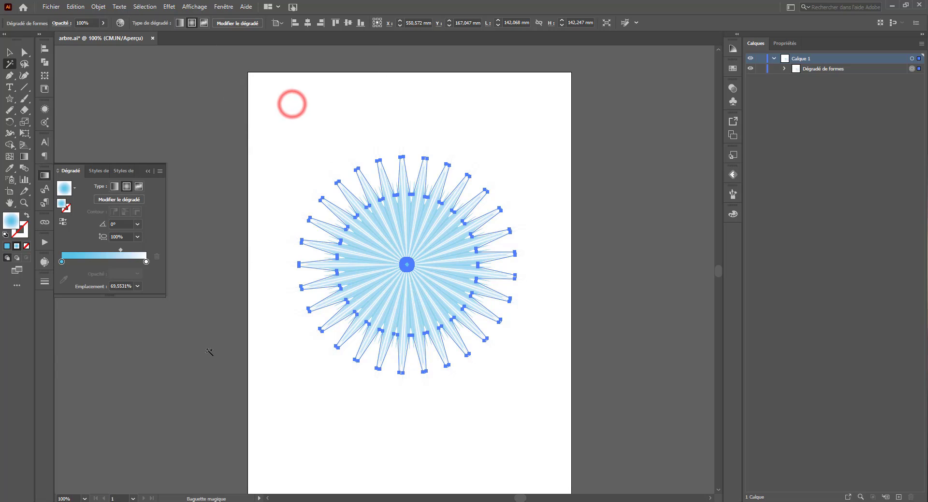
pyautogui.click(9, 52)
pyautogui.click(250, 123)
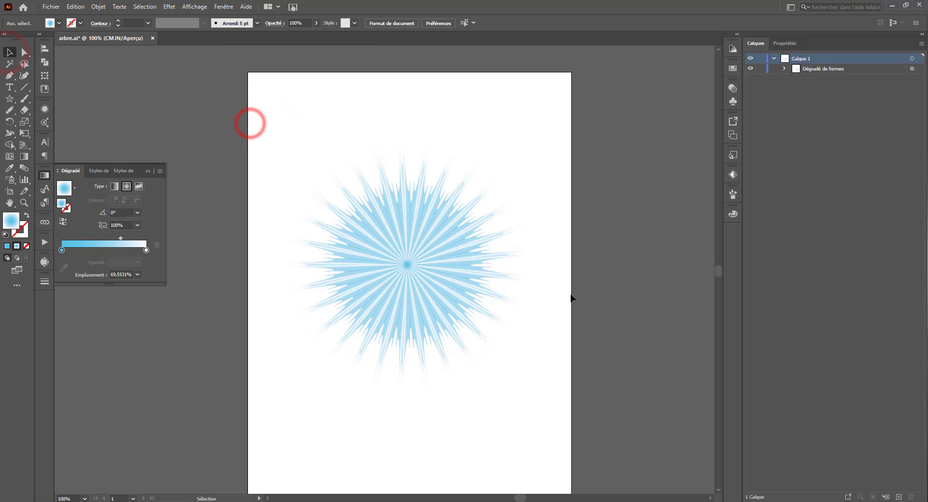
# Step: Apply a Roughen effect to the blend with about 21% relative size, detail 3 per inch and smooth points, and deselect it
pyautogui.click(426, 244)
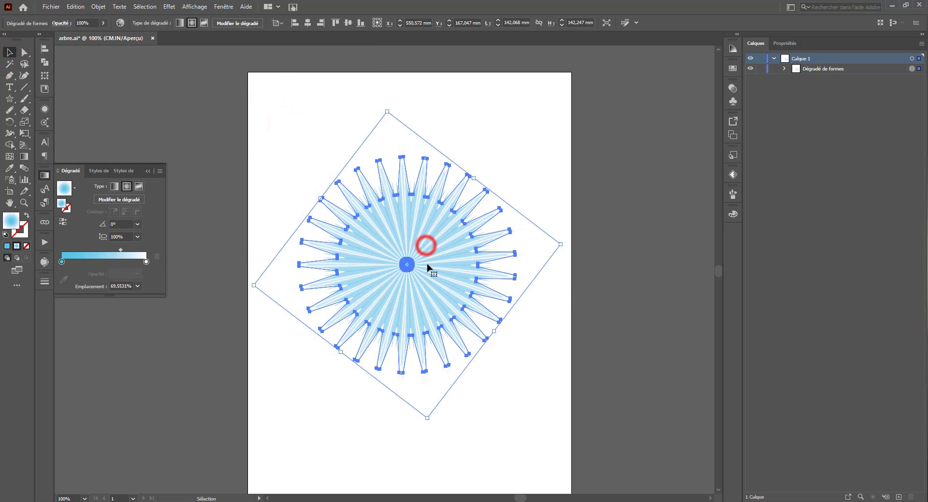
pyautogui.click(170, 7)
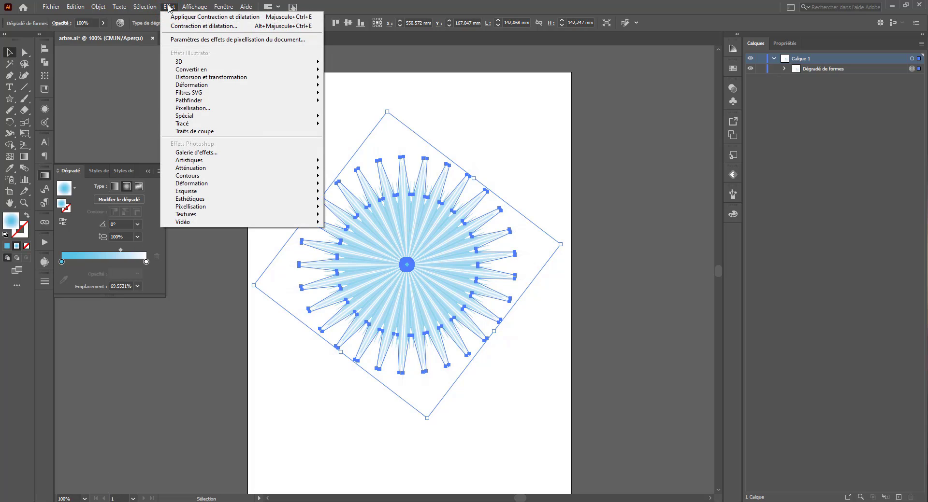
pyautogui.moveTo(191, 78)
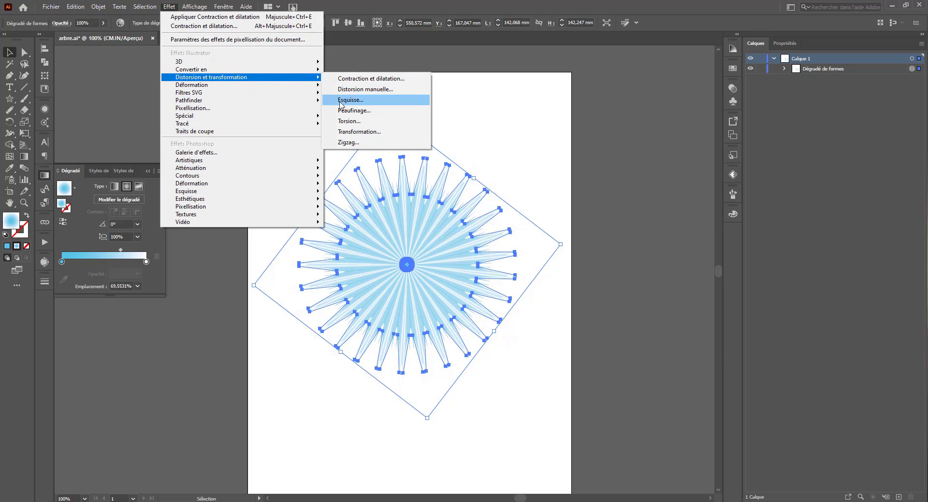
pyautogui.click(381, 101)
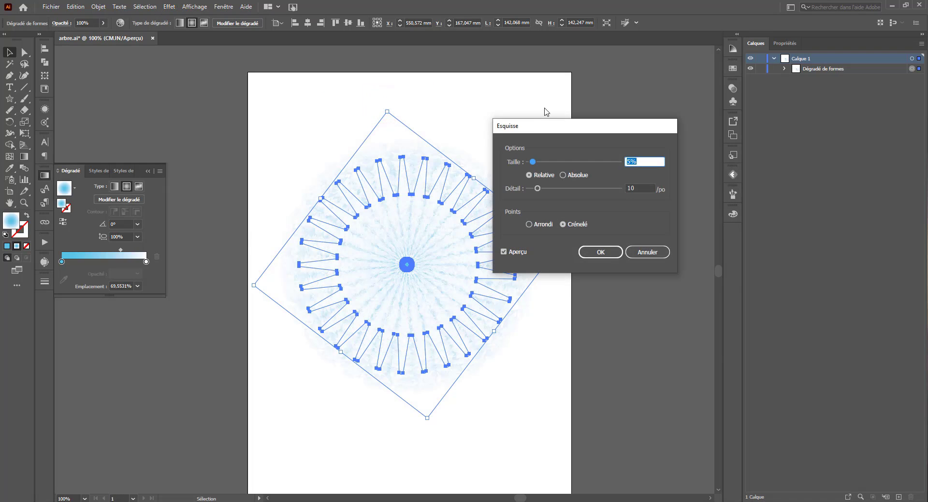
pyautogui.moveTo(553, 128); pyautogui.dragTo(629, 117)
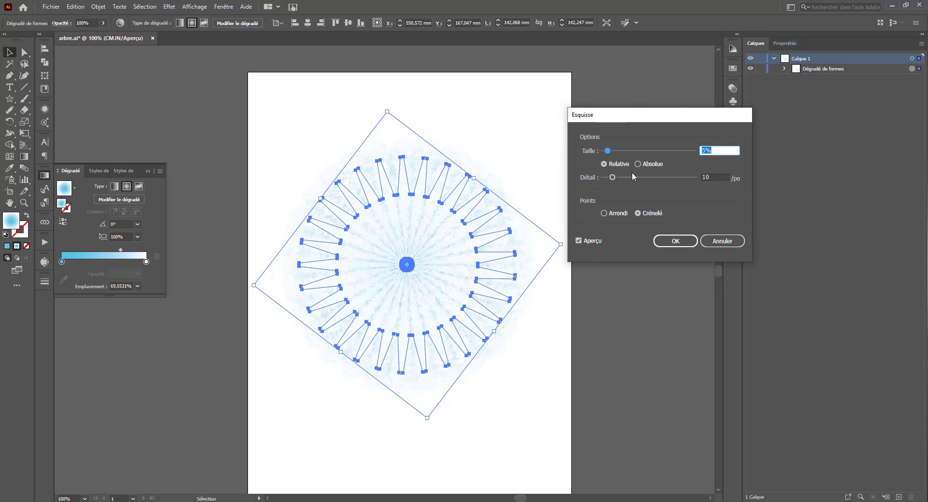
pyautogui.click(603, 214)
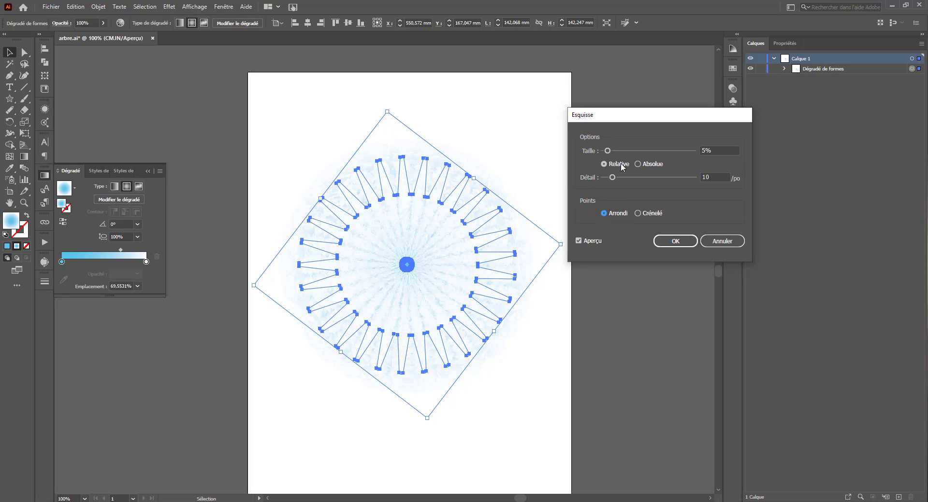
pyautogui.moveTo(612, 178); pyautogui.dragTo(616, 153)
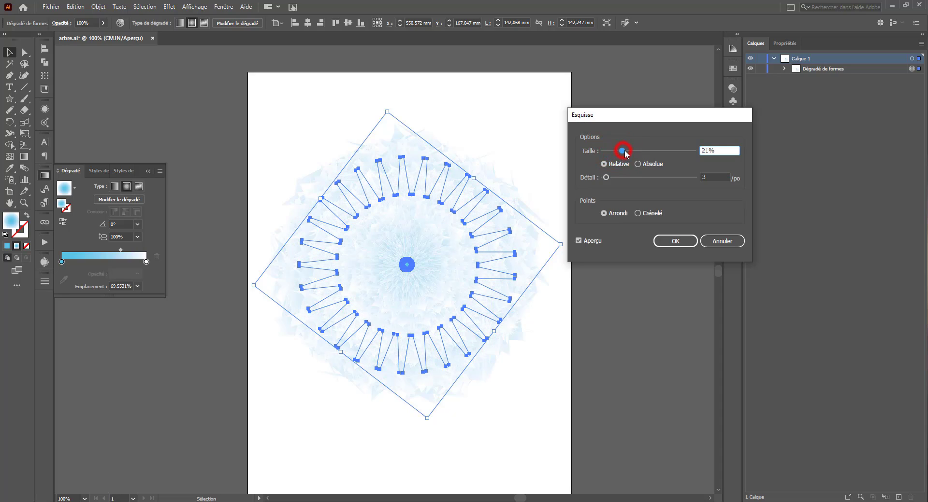
pyautogui.click(671, 242)
pyautogui.click(579, 357)
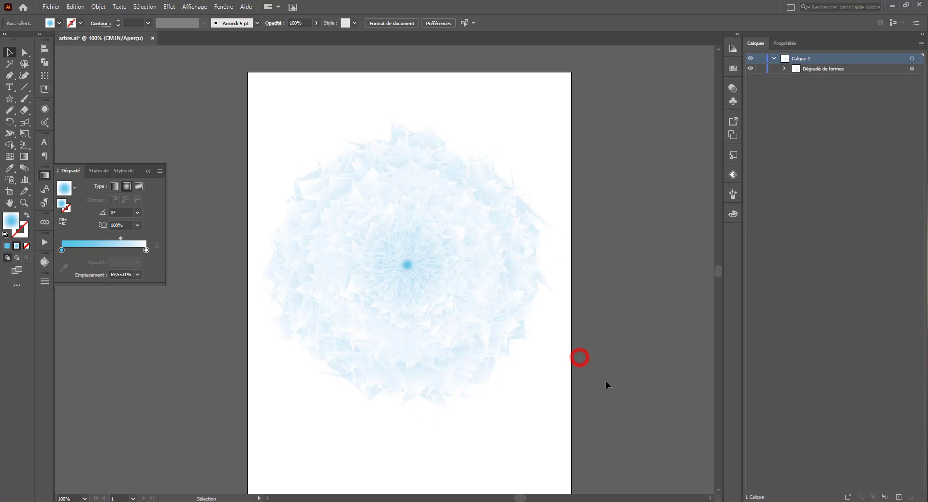
# Step: Try moving the roughened ball beside the artboard and undo the move
pyautogui.click(8, 52)
pyautogui.moveTo(421, 137); pyautogui.dragTo(575, 151)
pyautogui.moveTo(575, 273); pyautogui.dragTo(229, 259)
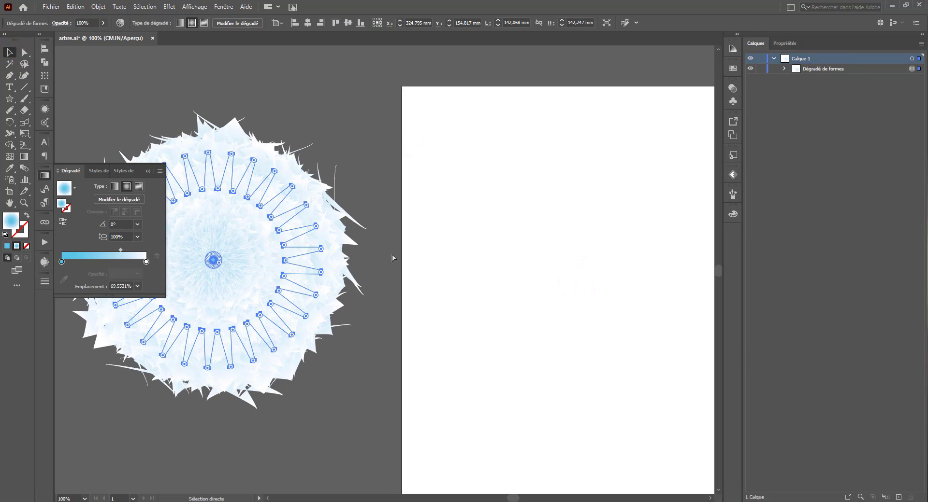
pyautogui.hotkey('ctrl', 'z')
pyautogui.moveTo(472, 430); pyautogui.dragTo(321, 412)
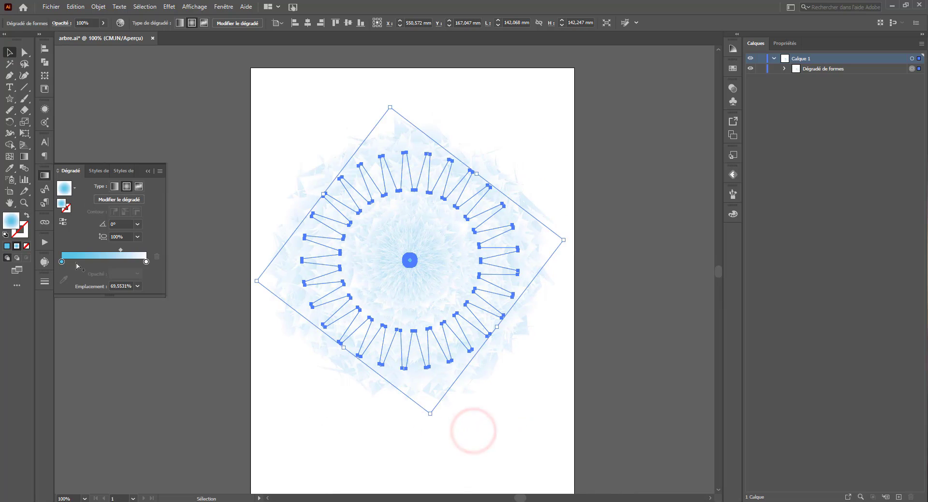
# Step: Darken the gradient's blue inner colour stop by setting cyan to 100% and black to 32%, and deselect the ball
pyautogui.doubleClick(62, 262)
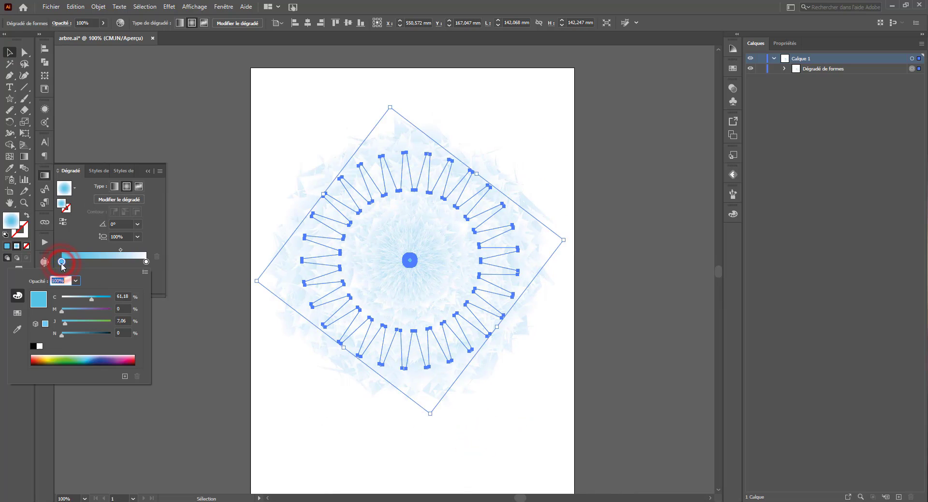
pyautogui.moveTo(97, 300); pyautogui.dragTo(115, 300)
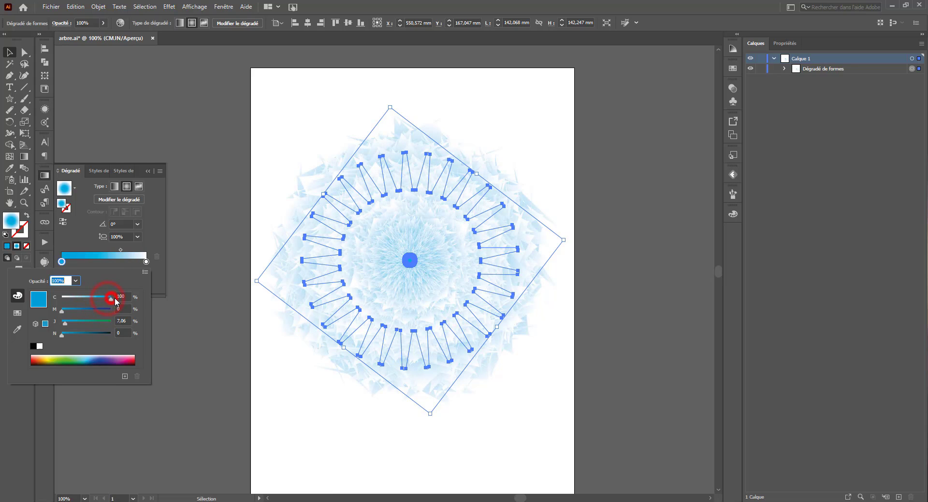
pyautogui.click(77, 332)
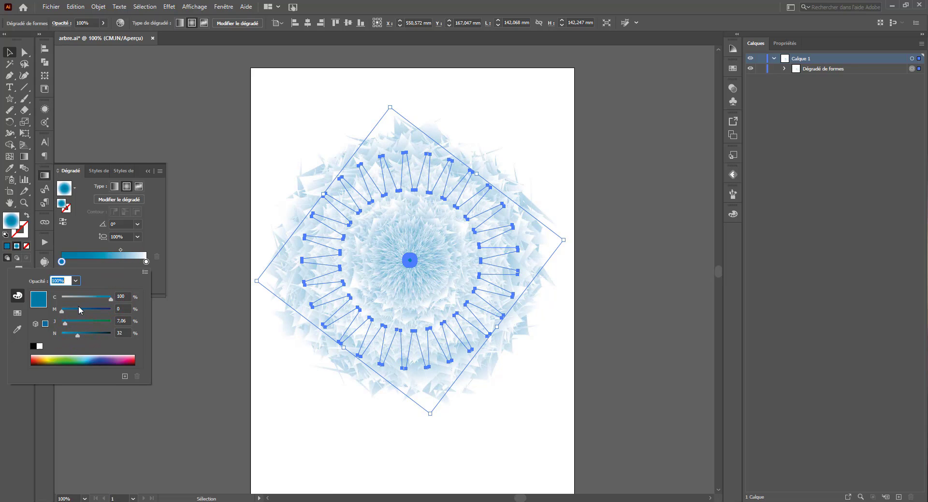
pyautogui.click(81, 310)
pyautogui.moveTo(78, 312); pyautogui.dragTo(63, 311)
pyautogui.click(177, 90)
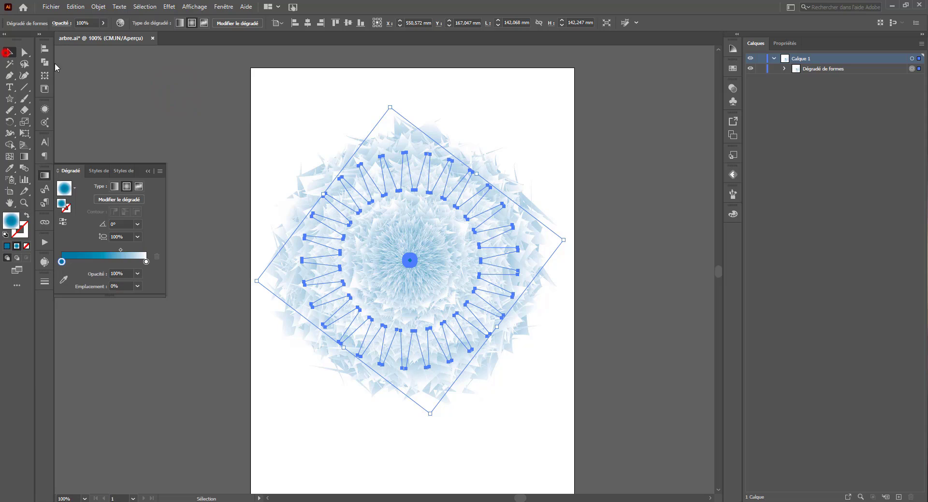
pyautogui.click(205, 104)
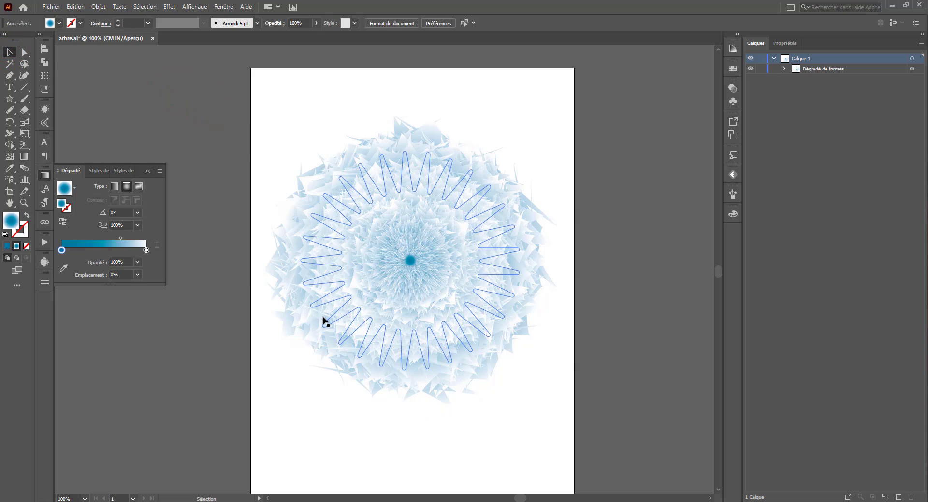
# Step: Round the corners of the large outer star to a radius of about 1.48 mm with Direct Selection, and deselect it
pyautogui.click(472, 272)
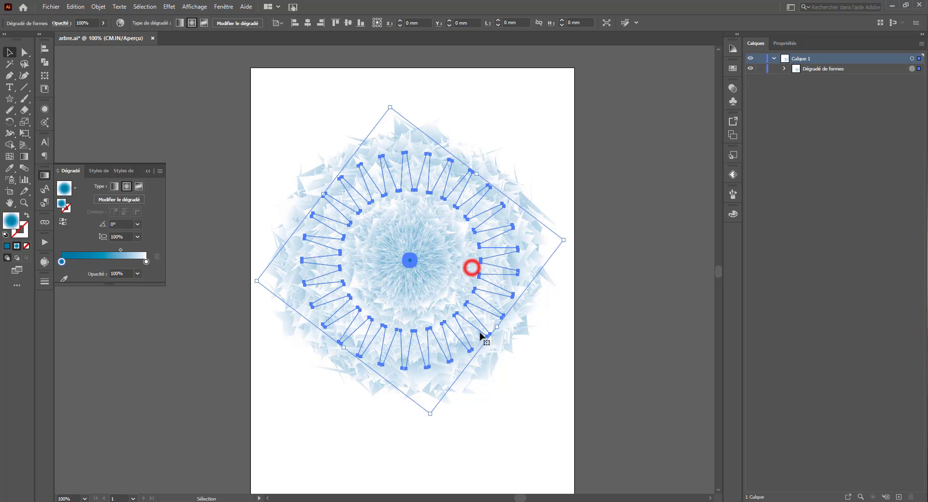
pyautogui.click(23, 54)
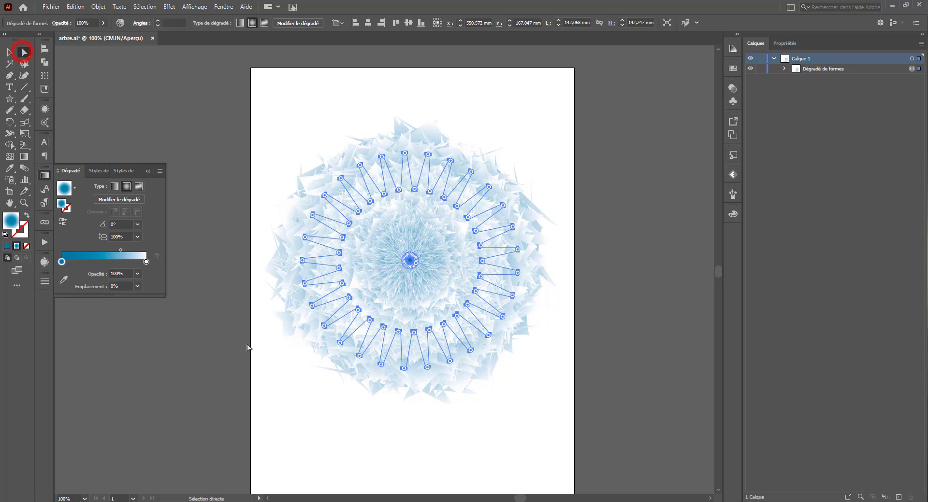
pyautogui.hotkey('ctrl', '+')
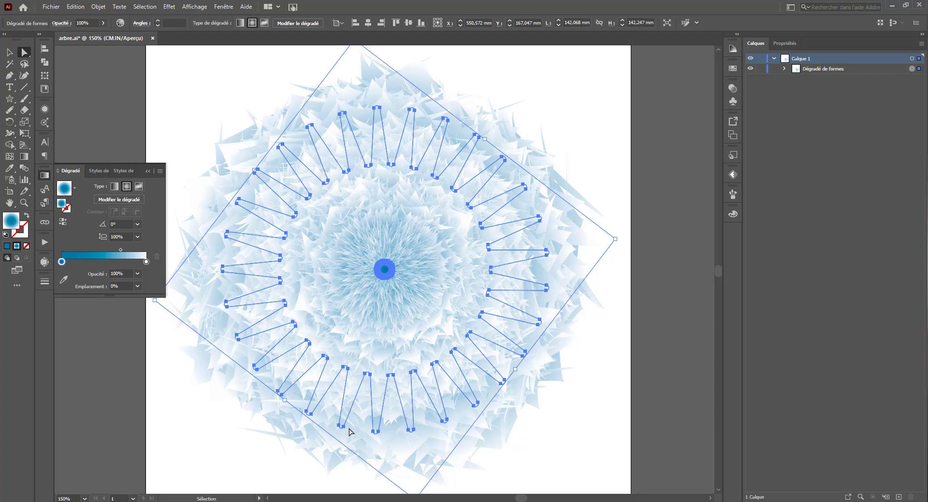
pyautogui.hotkey('ctrl', '-')
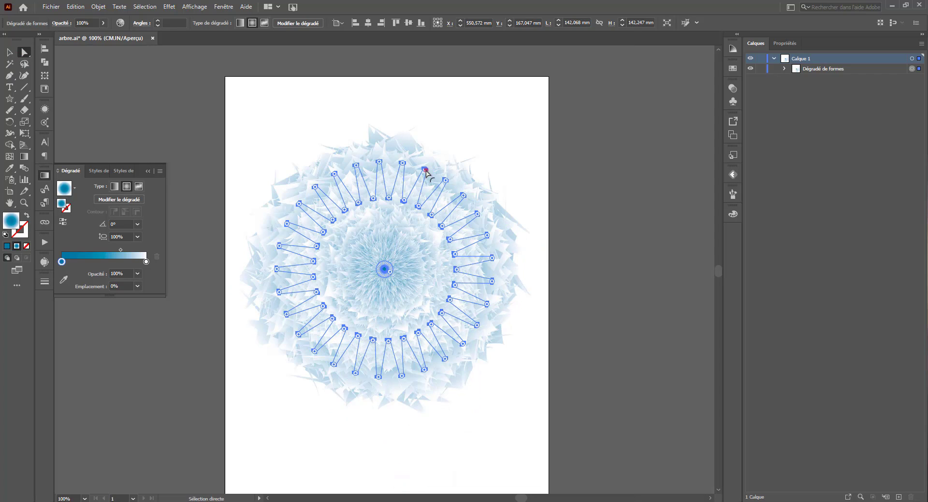
pyautogui.moveTo(425, 170); pyautogui.dragTo(406, 226)
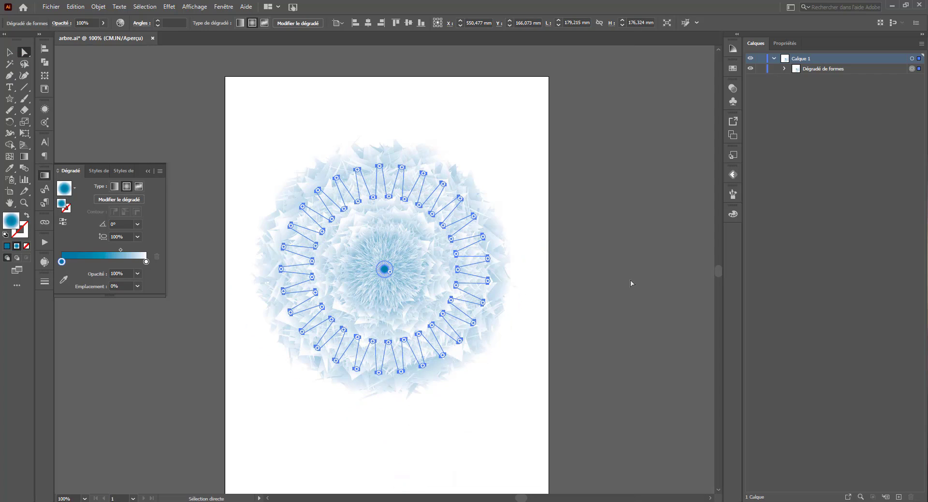
pyautogui.click(623, 342)
# Step: Try rounding the outer star's corners further and pulling two spike tips outward, undoing both changes
pyautogui.click(366, 283)
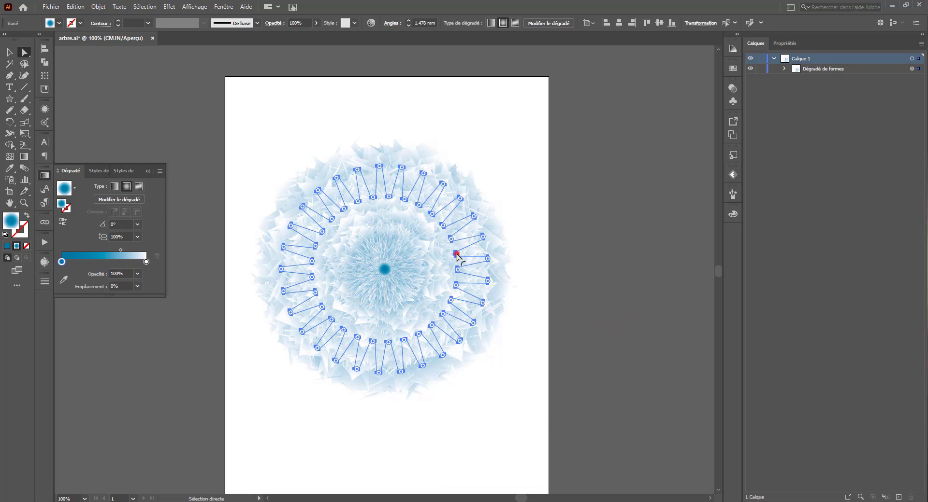
pyautogui.moveTo(457, 255); pyautogui.dragTo(481, 263)
pyautogui.click(501, 347)
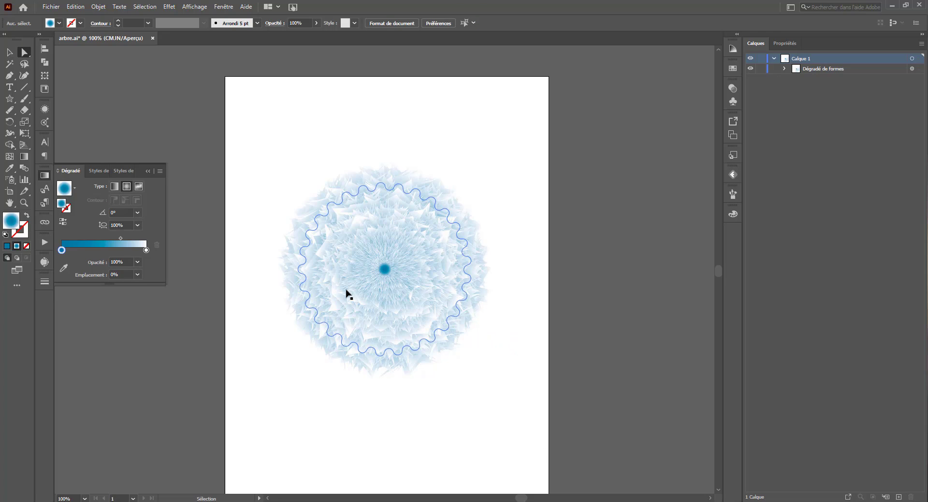
pyautogui.hotkey('ctrl', 'z')
pyautogui.moveTo(442, 163)
pyautogui.mouseDown()
pyautogui.moveTo(401, 189)
pyautogui.moveTo(500, 151)
pyautogui.moveTo(549, 159)
pyautogui.moveTo(433, 154)
pyautogui.mouseUp()
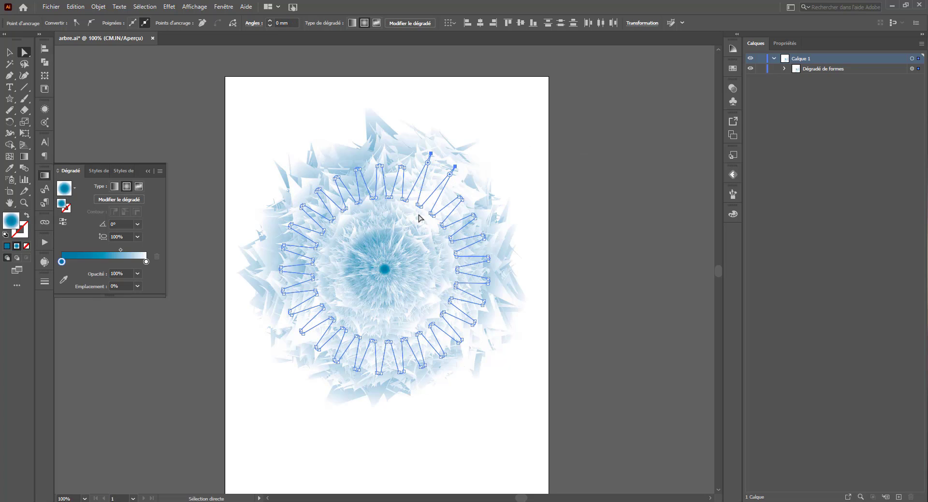
pyautogui.hotkey('ctrl', 'z')
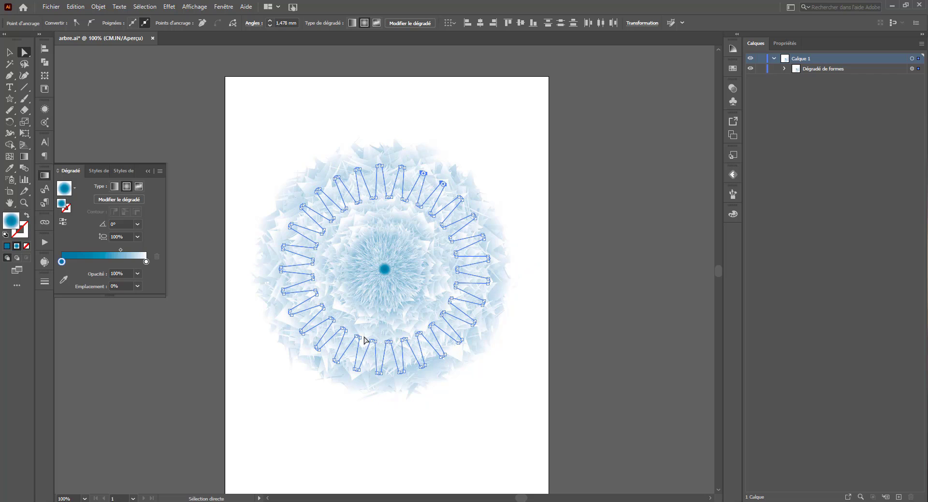
# Step: Select the tiny central star and examine the fur texture around it up close and as a whole
pyautogui.click(388, 274)
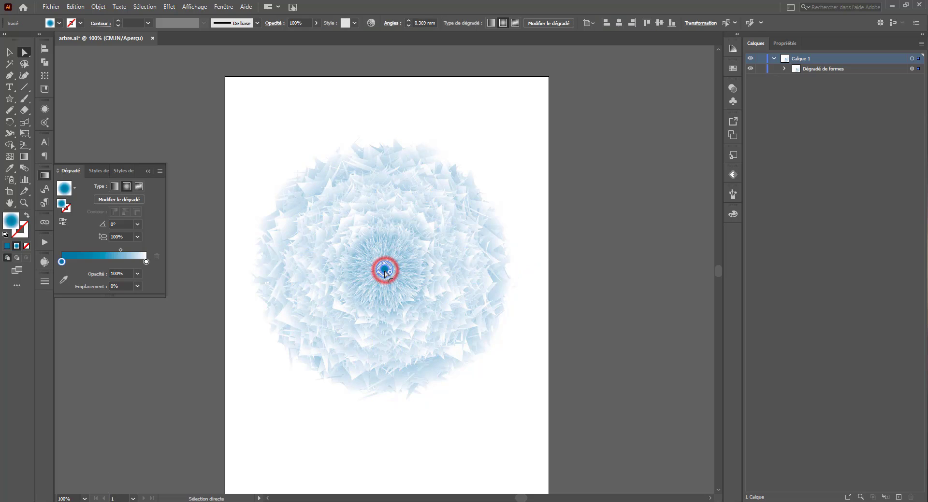
pyautogui.hotkey('ctrl', '+')
pyautogui.hotkey('ctrl', '+')
pyautogui.hotkey('ctrl', '+')
pyautogui.hotkey('ctrl', '+')
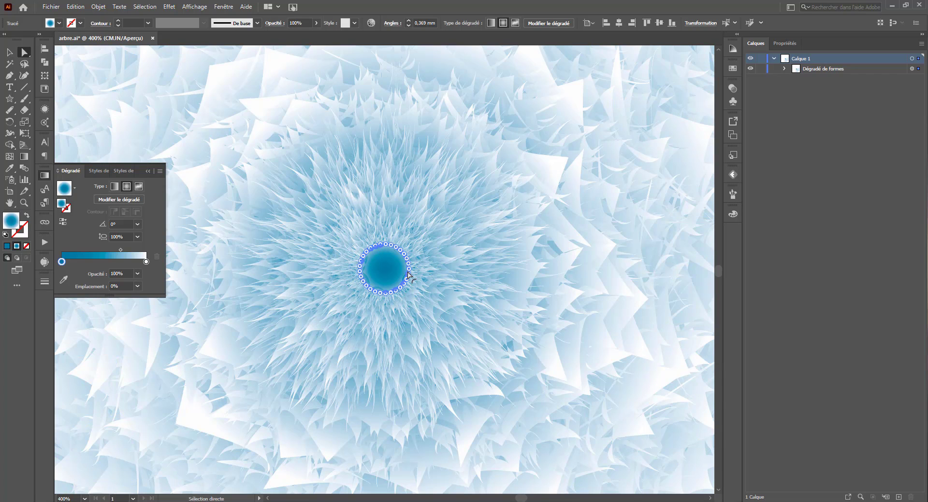
pyautogui.hotkey('ctrl', '-')
pyautogui.hotkey('ctrl', '-')
pyautogui.hotkey('ctrl', '-')
pyautogui.hotkey('ctrl', '-')
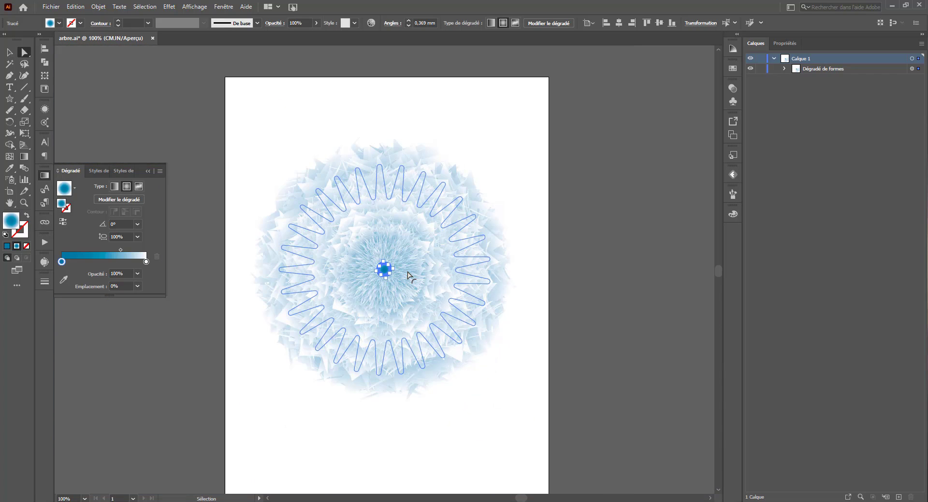
pyautogui.hotkey('ctrl', '+')
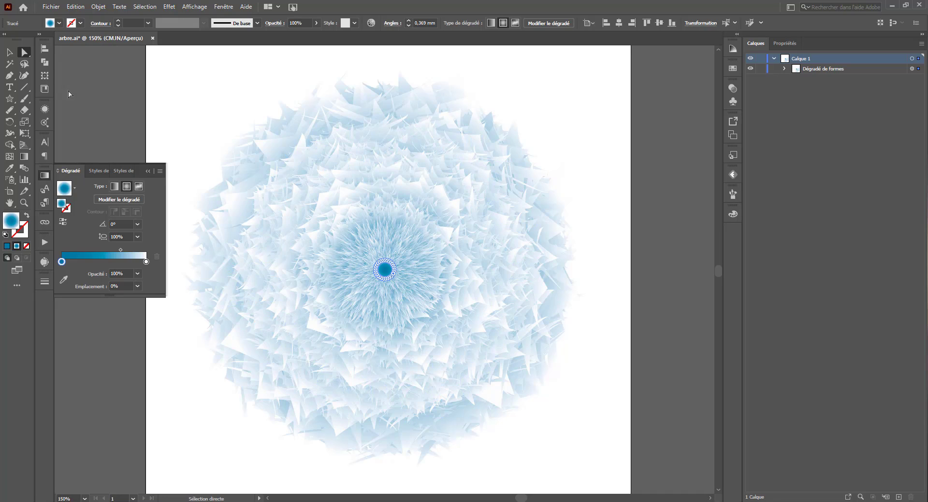
# Step: Try moving the tiny central star toward the ball's lower-right edge, and undo the move
pyautogui.click(10, 52)
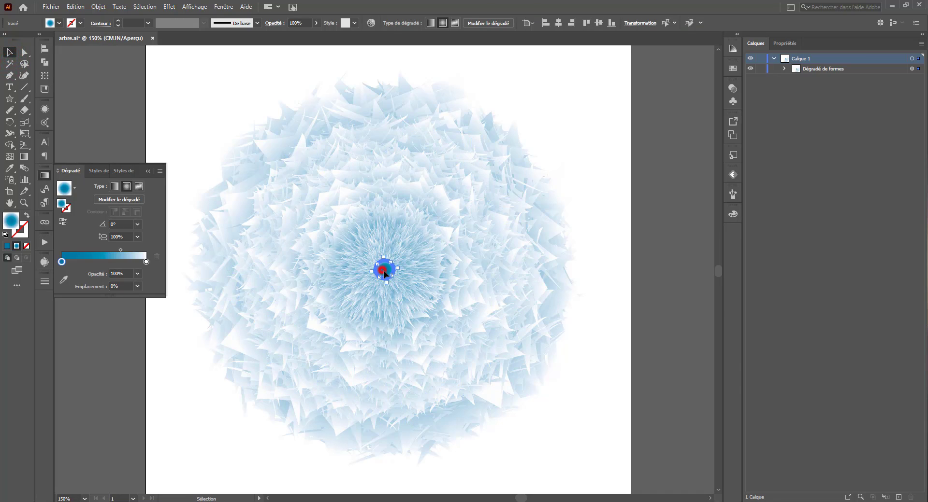
pyautogui.moveTo(384, 271); pyautogui.dragTo(513, 371)
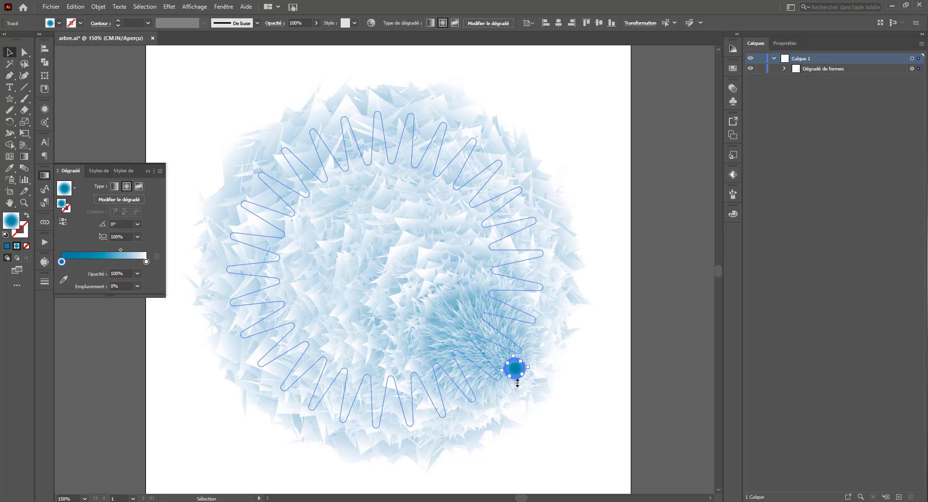
pyautogui.hotkey('ctrl', 'z')
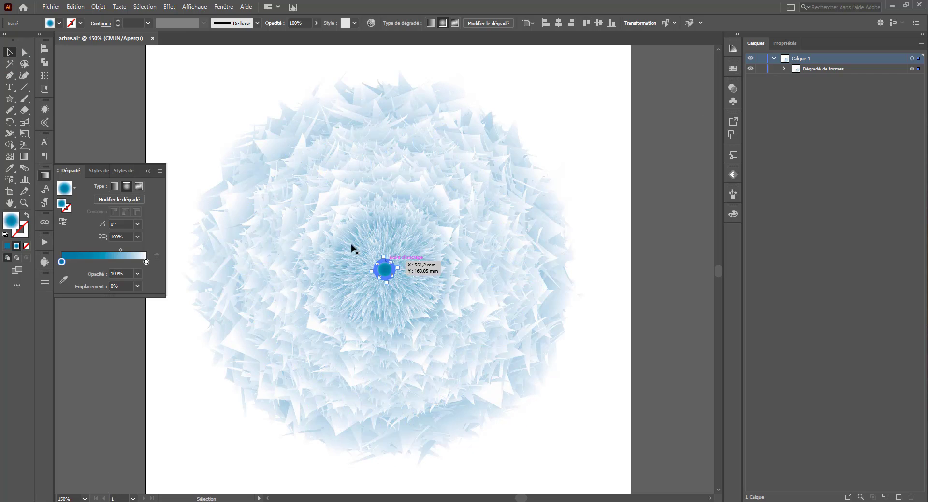
# Step: Reopen the Roughen effect applied to the whole blend, setting its relative size to 8% and its detail to 0
pyautogui.click(773, 44)
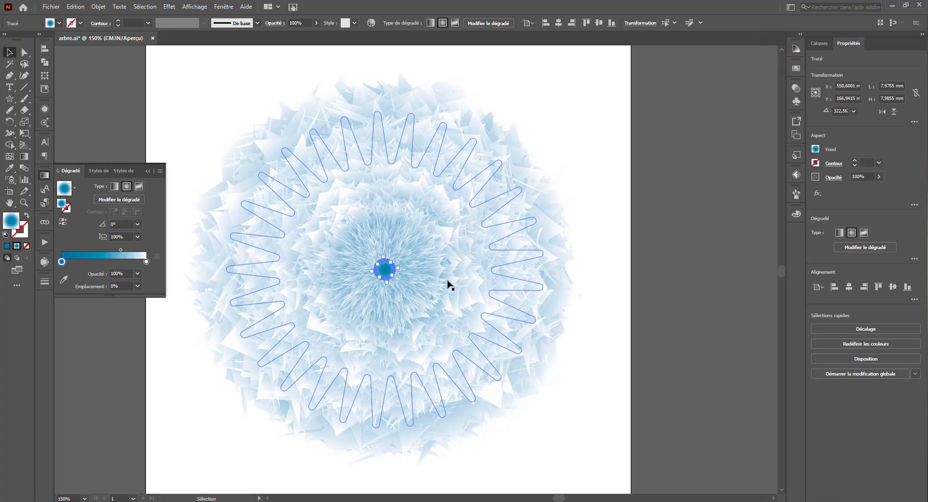
pyautogui.click(457, 153)
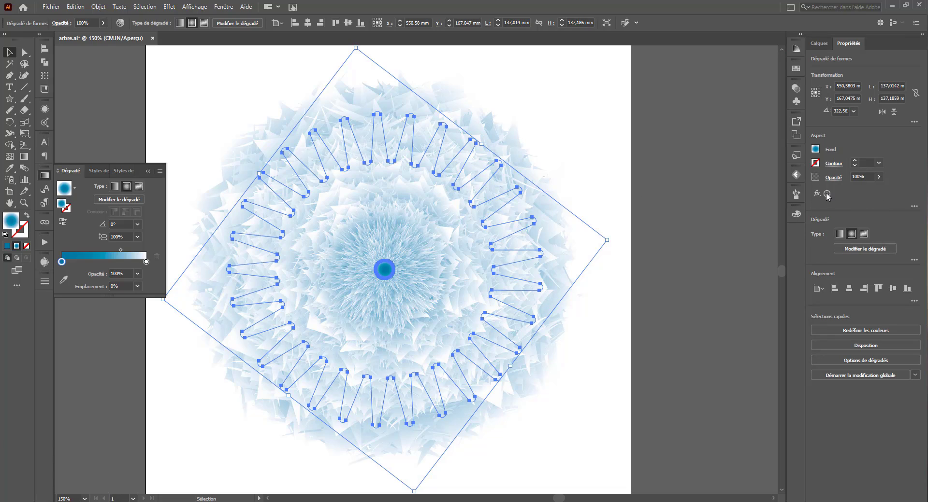
pyautogui.moveTo(827, 195)
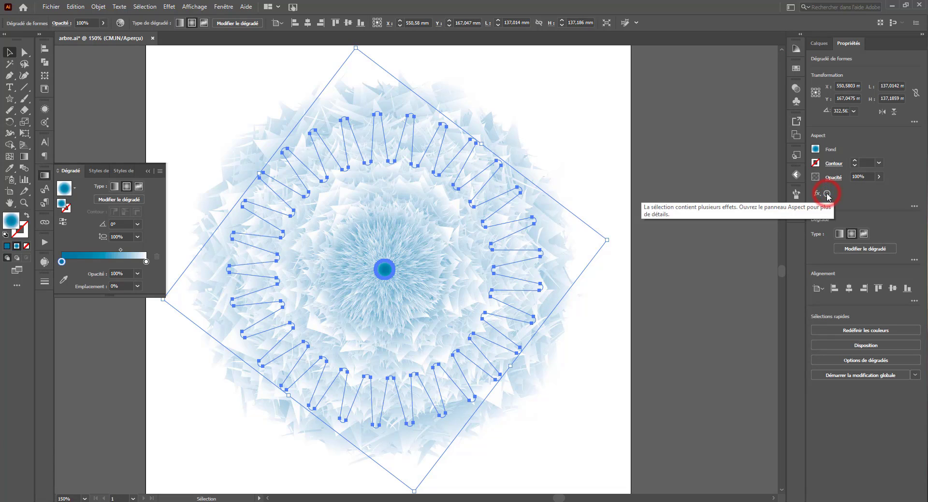
pyautogui.click(44, 110)
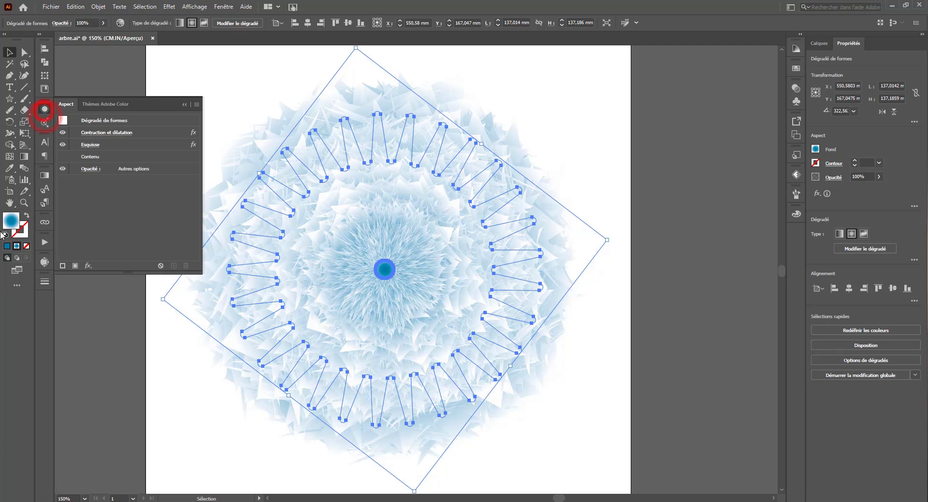
pyautogui.click(90, 144)
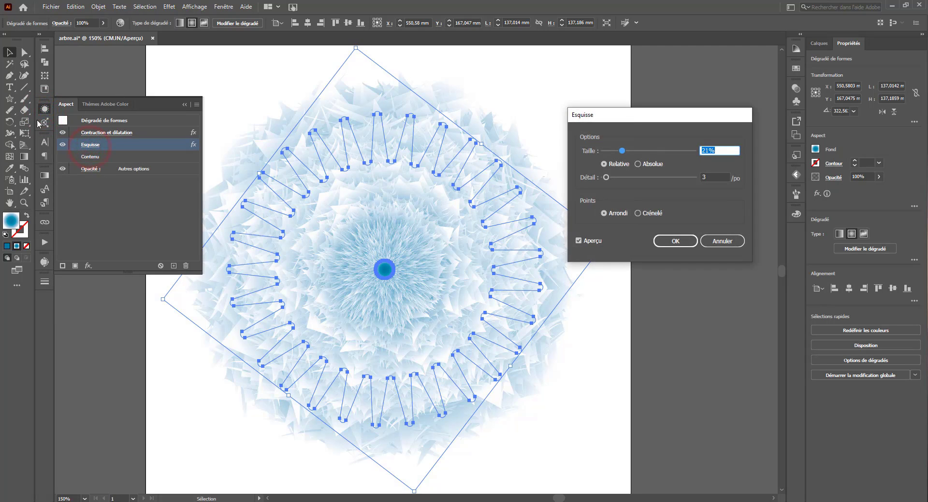
pyautogui.click(644, 151)
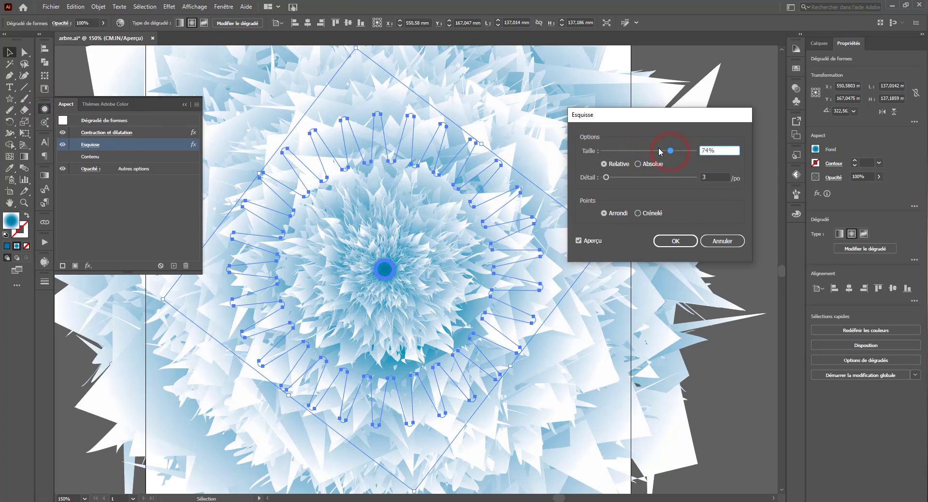
pyautogui.moveTo(629, 152); pyautogui.dragTo(612, 153)
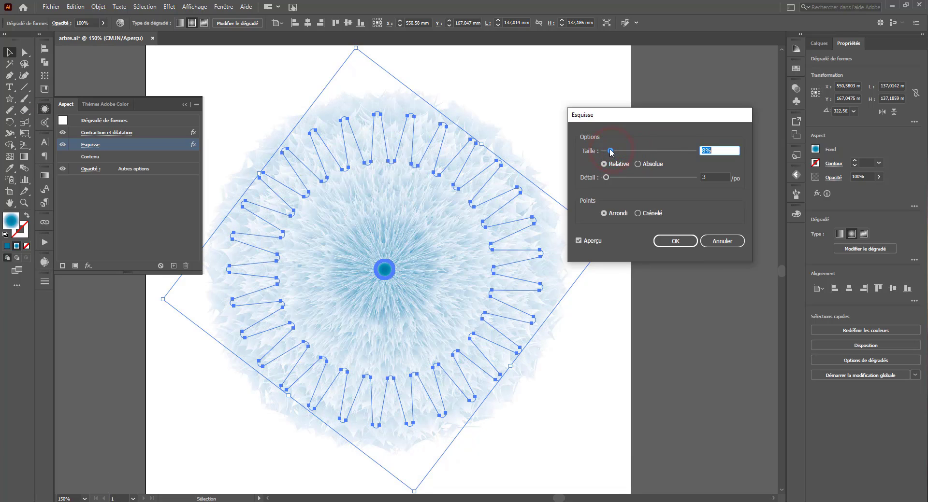
pyautogui.moveTo(606, 178); pyautogui.dragTo(576, 184)
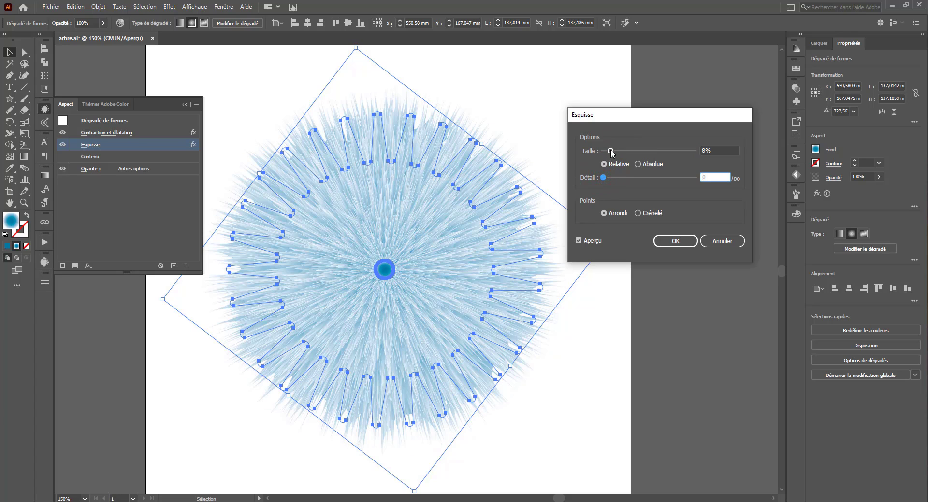
# Step: Test larger Roughen sizes such as 28% and 34%, settle on 10%, and apply the effect
pyautogui.moveTo(611, 153); pyautogui.dragTo(641, 152)
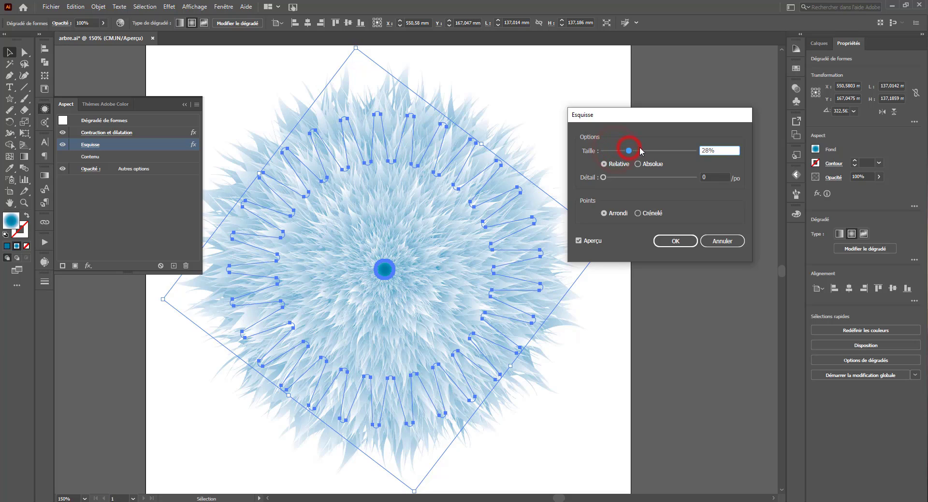
pyautogui.click(648, 148)
pyautogui.click(652, 150)
pyautogui.click(634, 149)
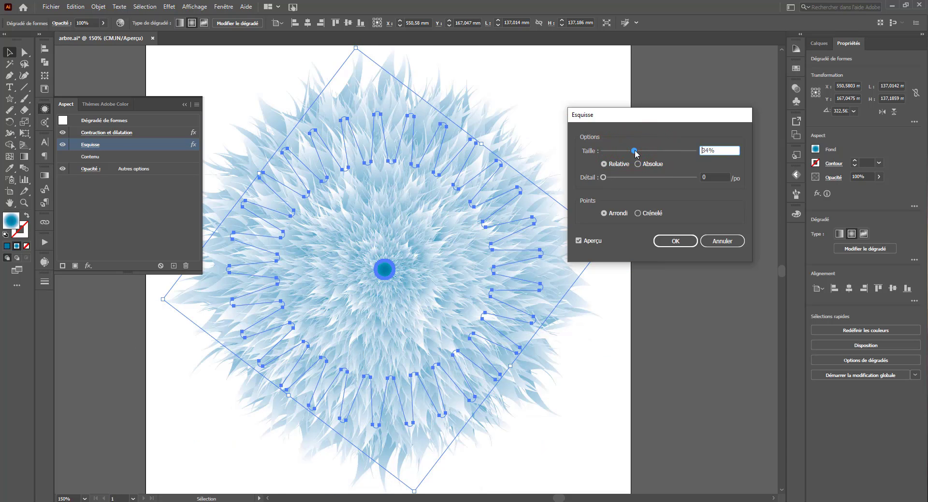
pyautogui.click(612, 150)
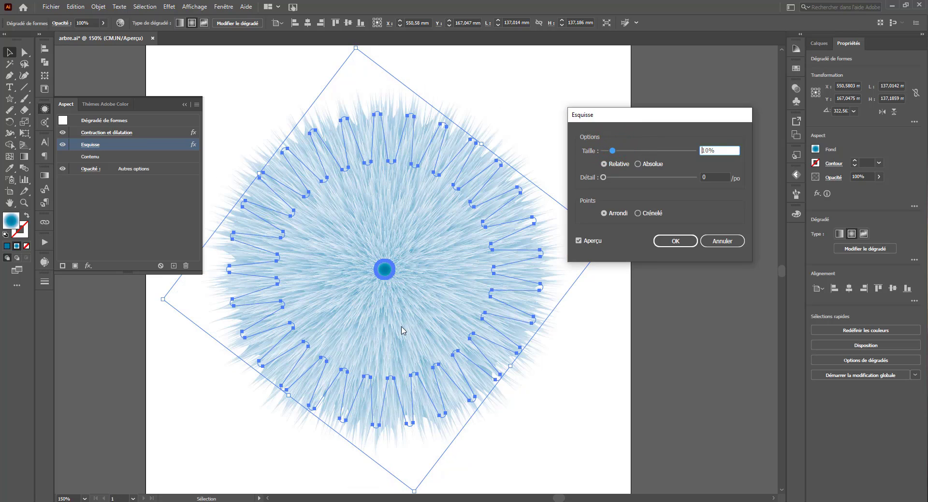
pyautogui.click(667, 240)
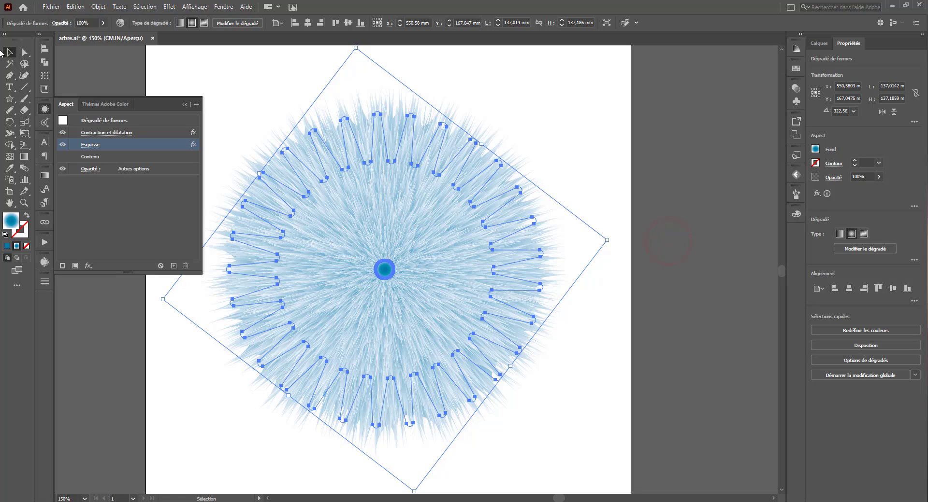
# Step: Examine the fur around the blue centre up close and shift the whole ball slightly down and to the left
pyautogui.click(249, 68)
pyautogui.hotkey('ctrl', '+')
pyautogui.hotkey('ctrl', '+')
pyautogui.hotkey('ctrl', '+')
pyautogui.hotkey('ctrl', '+')
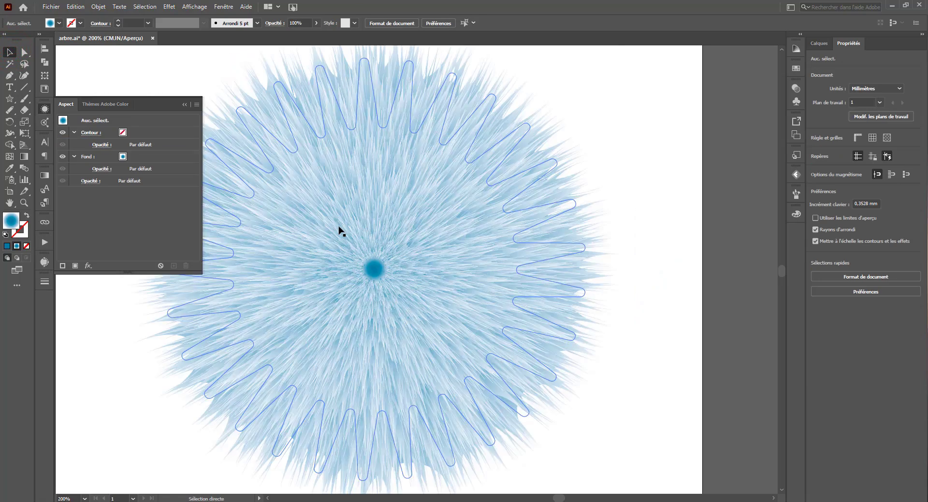
pyautogui.hotkey('ctrl', '+')
pyautogui.moveTo(383, 215); pyautogui.dragTo(630, 194)
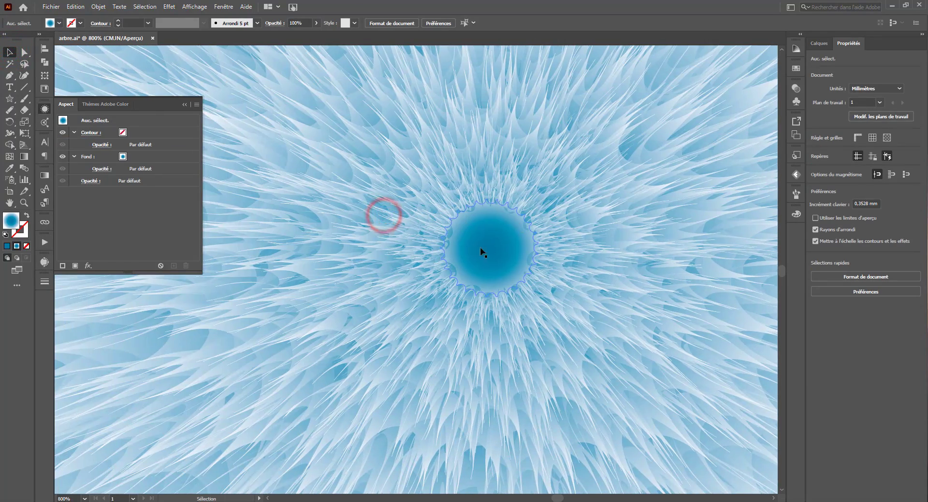
pyautogui.click(475, 255)
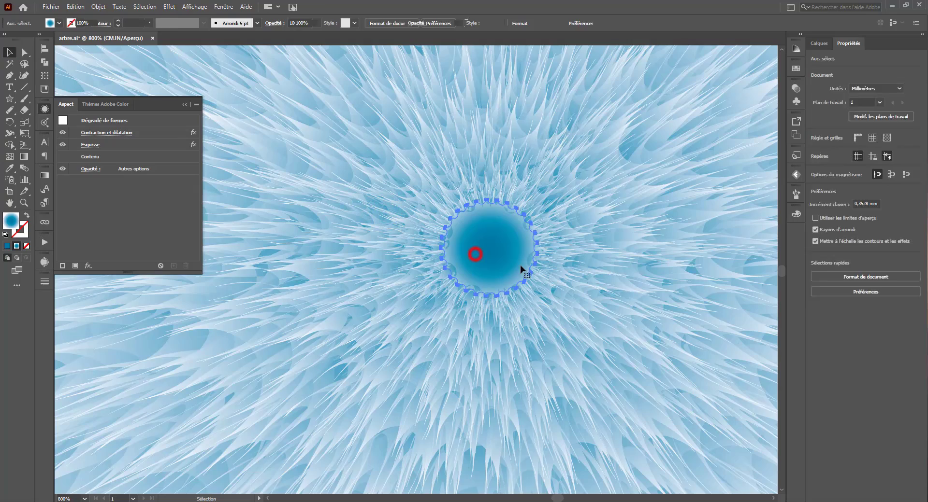
pyautogui.click(469, 256)
pyautogui.moveTo(497, 260)
pyautogui.mouseDown()
pyautogui.moveTo(467, 242)
pyautogui.moveTo(491, 265)
pyautogui.moveTo(483, 260)
pyautogui.mouseUp()
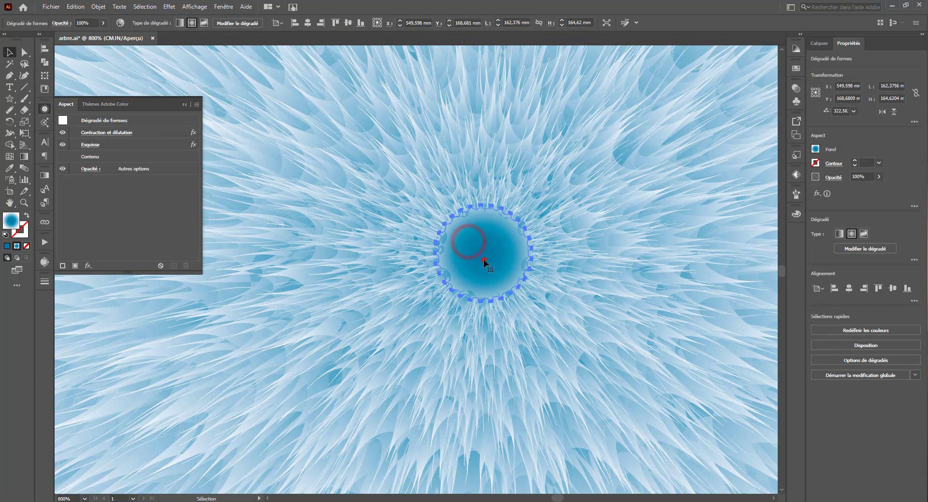
pyautogui.click(483, 257)
pyautogui.hotkey('ctrl', '-')
pyautogui.hotkey('ctrl', '-')
pyautogui.hotkey('ctrl', '-')
pyautogui.hotkey('ctrl', '-')
pyautogui.hotkey('ctrl', '-')
pyautogui.hotkey('ctrl', '+')
pyautogui.press('v')
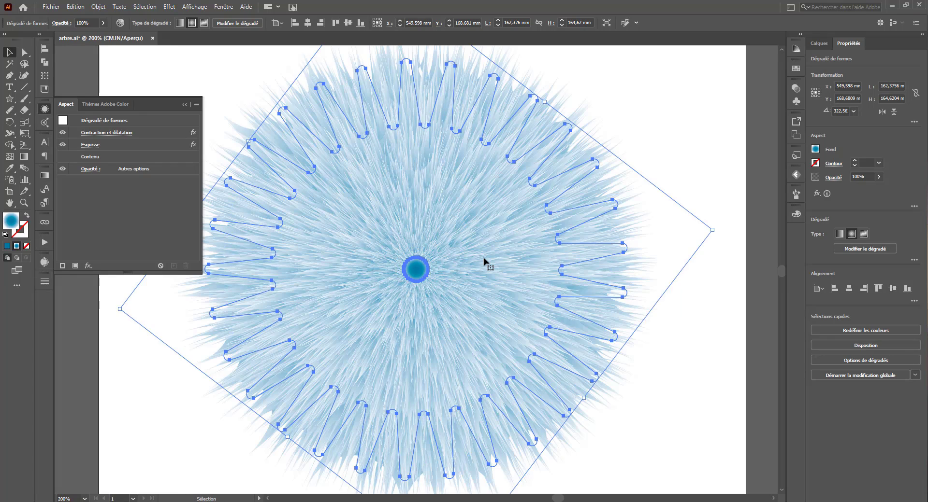
# Step: Select only the small central star with Direct Selection and shrink it to about 0.26 mm wide
pyautogui.click(657, 368)
pyautogui.click(415, 270)
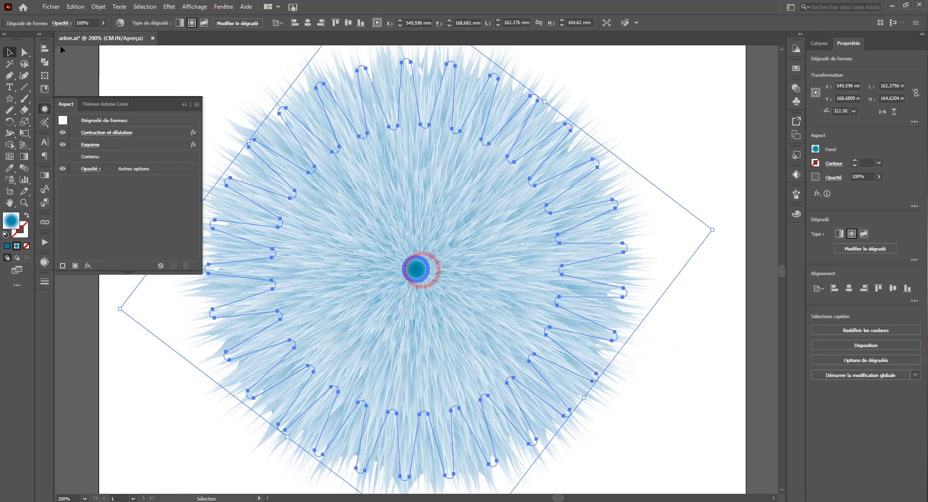
pyautogui.click(21, 52)
pyautogui.click(181, 58)
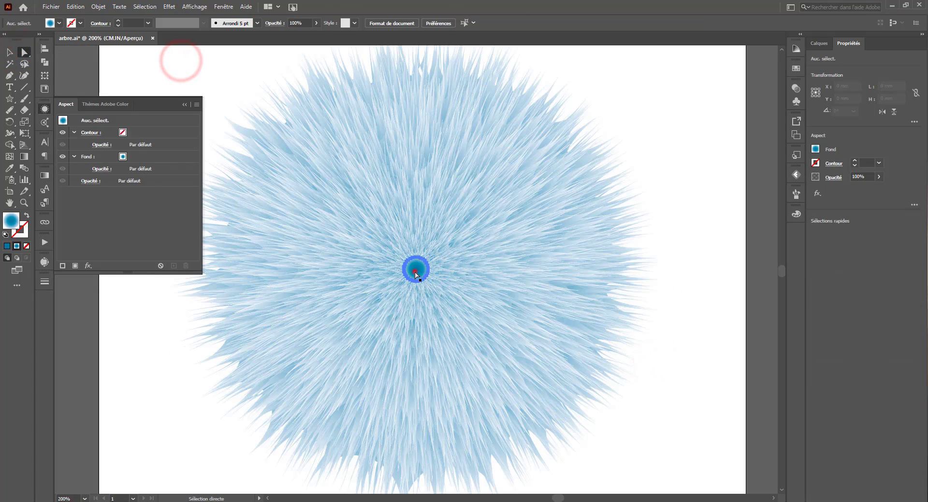
pyautogui.click(415, 270)
pyautogui.hotkey('ctrl', '+')
pyautogui.hotkey('ctrl', '+')
pyautogui.hotkey('ctrl', '+')
pyautogui.hotkey('ctrl', '+')
pyautogui.hotkey('ctrl', '+')
pyautogui.press('v')
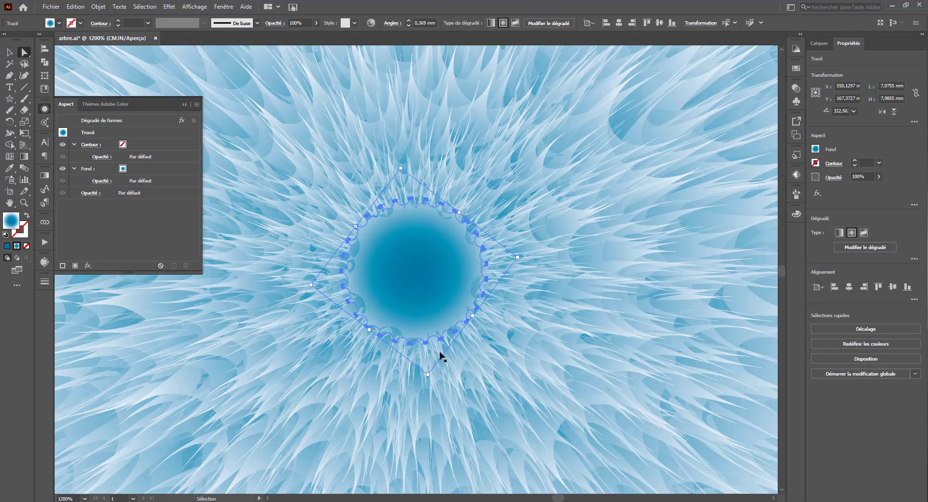
pyautogui.moveTo(423, 373); pyautogui.dragTo(413, 220)
pyautogui.moveTo(401, 189)
pyautogui.mouseDown()
pyautogui.moveTo(400, 166)
pyautogui.moveTo(404, 179)
pyautogui.mouseUp()
pyautogui.hotkey('ctrl', '-')
pyautogui.hotkey('ctrl', '-')
pyautogui.hotkey('ctrl', '-')
pyautogui.hotkey('ctrl', '-')
pyautogui.hotkey('ctrl', '-')
pyautogui.hotkey('ctrl', '-')
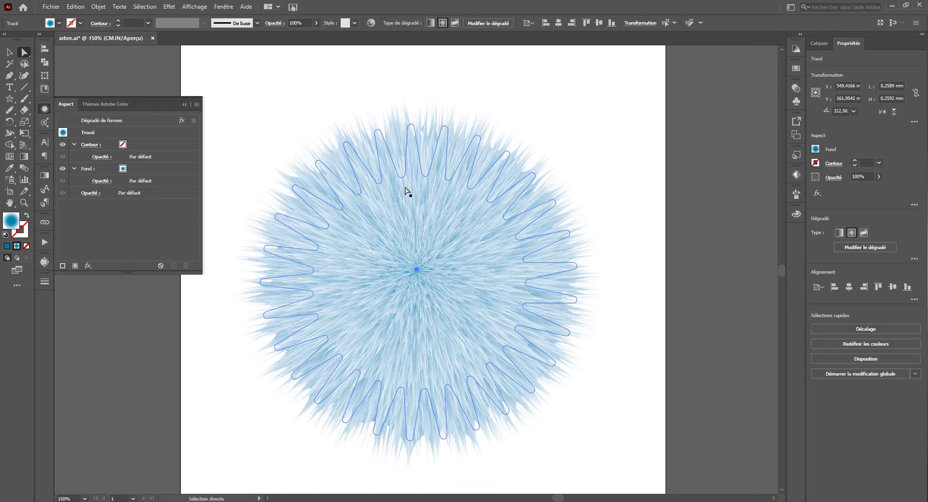
# Step: Nudge the tiny central star upward by about 2.5 mm
pyautogui.click(80, 91)
pyautogui.hotkey('ctrl', 'z')
pyautogui.hotkey('ctrl', '+')
pyautogui.hotkey('ctrl', '+')
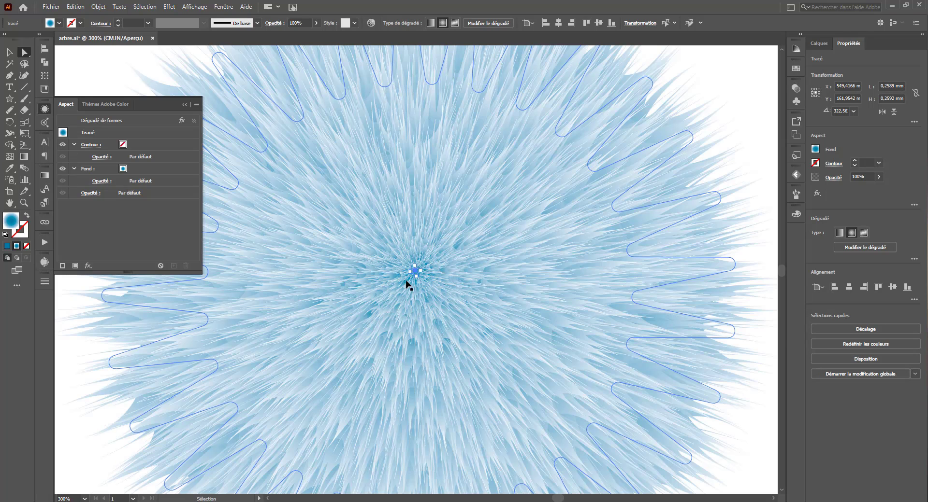
pyautogui.press('Up')
pyautogui.press('Up')
pyautogui.press('Up')
pyautogui.press('Up')
pyautogui.press('Up')
pyautogui.press('Up')
pyautogui.press('Up')
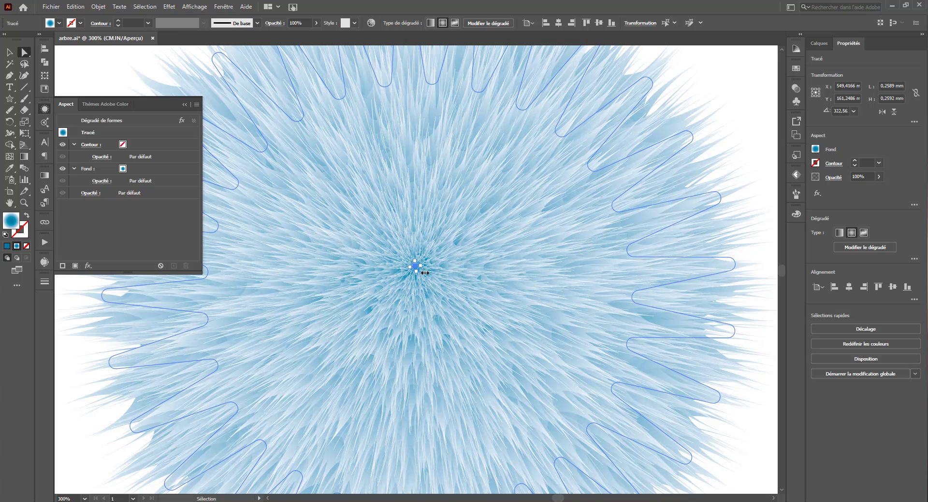
pyautogui.hotkey('ctrl', '-')
pyautogui.hotkey('ctrl', '-')
pyautogui.hotkey('ctrl', '-')
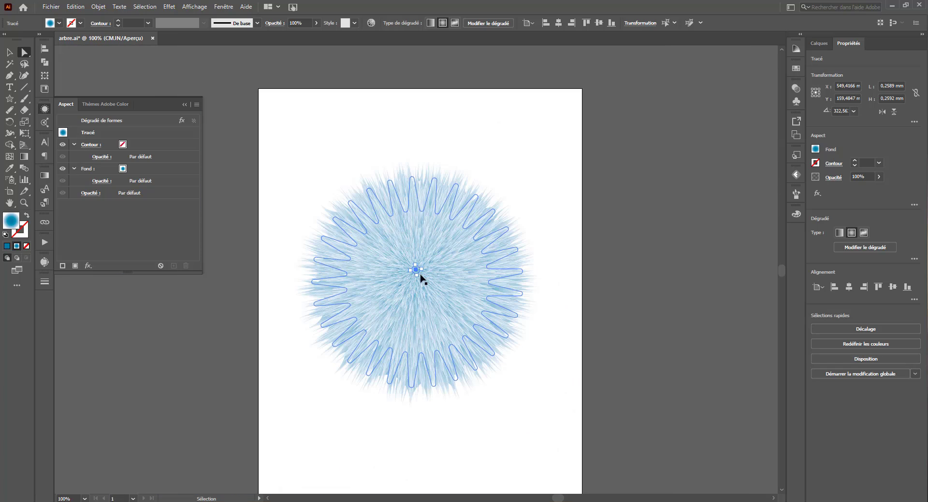
# Step: Enlarge the tiny star to about 1.91 mm and move it to the artboard's upper-right area, stretching the fur into a cone
pyautogui.moveTo(415, 265); pyautogui.dragTo(414, 226)
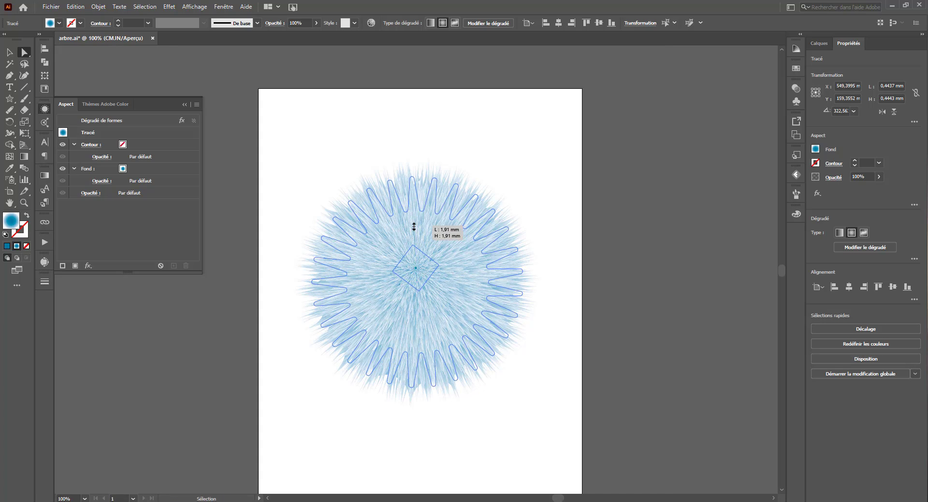
pyautogui.click(416, 268)
pyautogui.moveTo(416, 270); pyautogui.dragTo(546, 129)
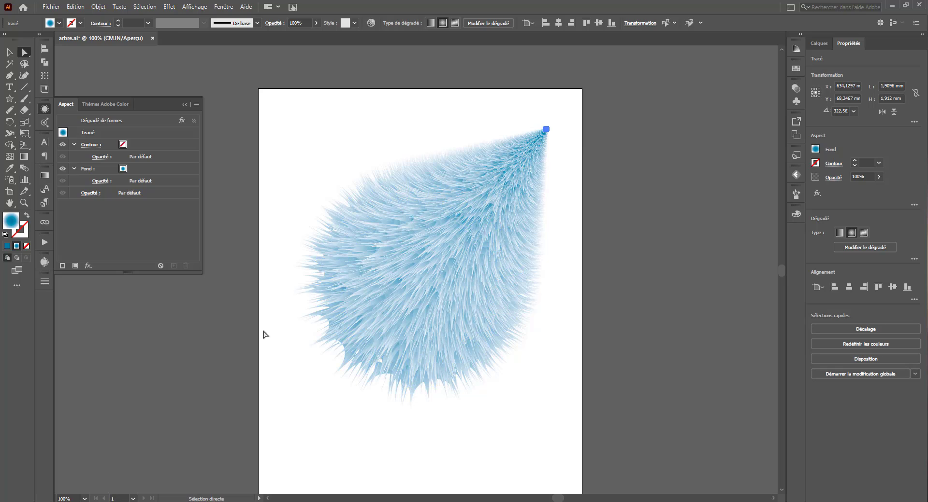
# Step: List the blend's paths in the layers, round the large star's corners to about 2.85 mm with Direct Selection, and deselect the shape
pyautogui.click(820, 44)
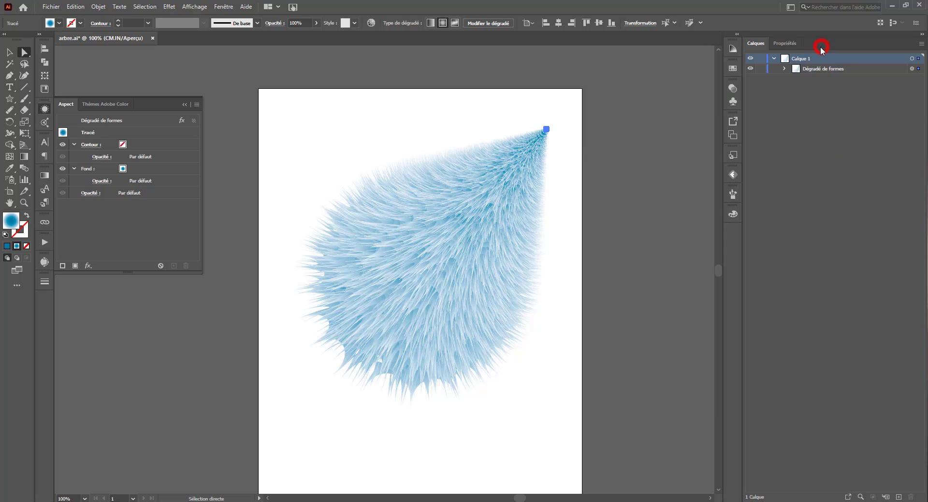
pyautogui.click(785, 70)
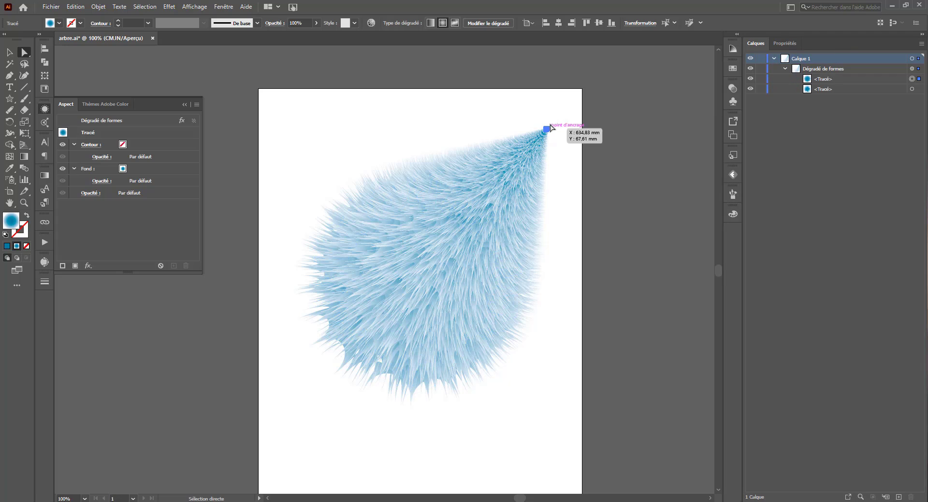
pyautogui.click(9, 52)
pyautogui.click(300, 91)
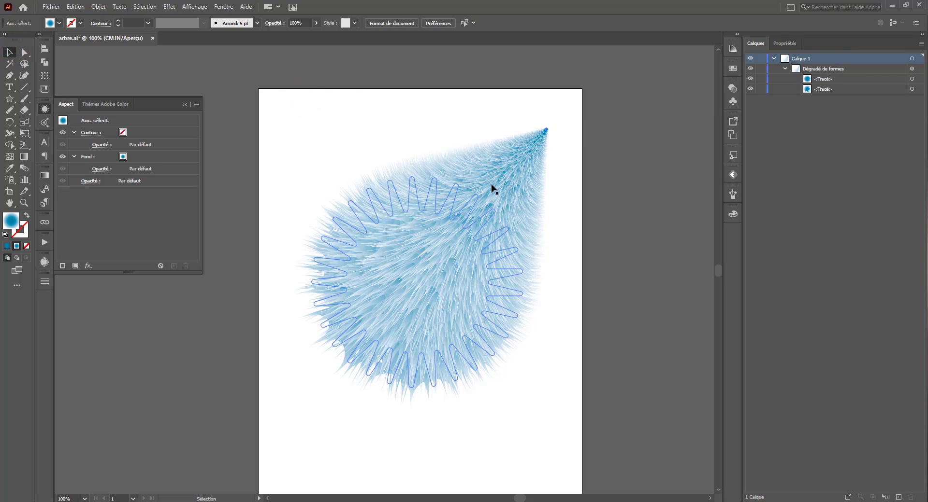
pyautogui.click(420, 265)
pyautogui.click(23, 52)
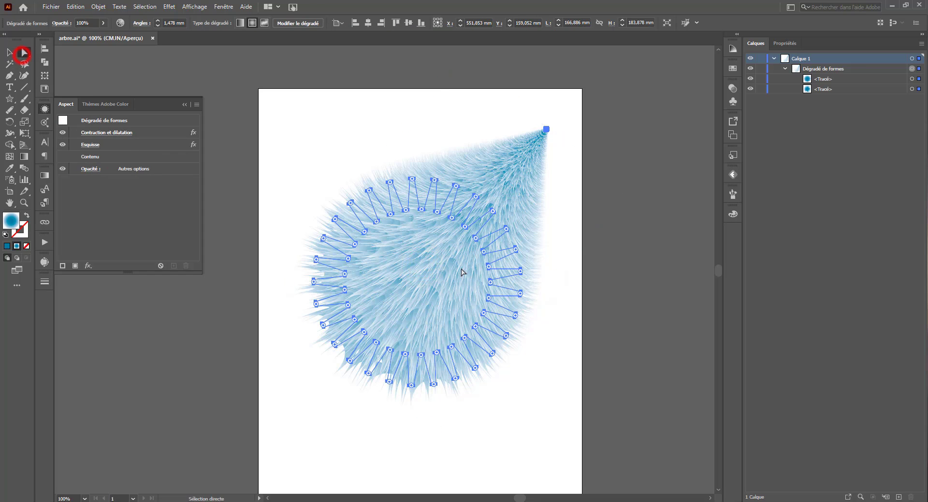
pyautogui.moveTo(492, 211); pyautogui.dragTo(461, 249)
pyautogui.moveTo(500, 210)
pyautogui.mouseDown()
pyautogui.moveTo(515, 208)
pyautogui.moveTo(516, 193)
pyautogui.moveTo(457, 215)
pyautogui.moveTo(459, 207)
pyautogui.mouseUp()
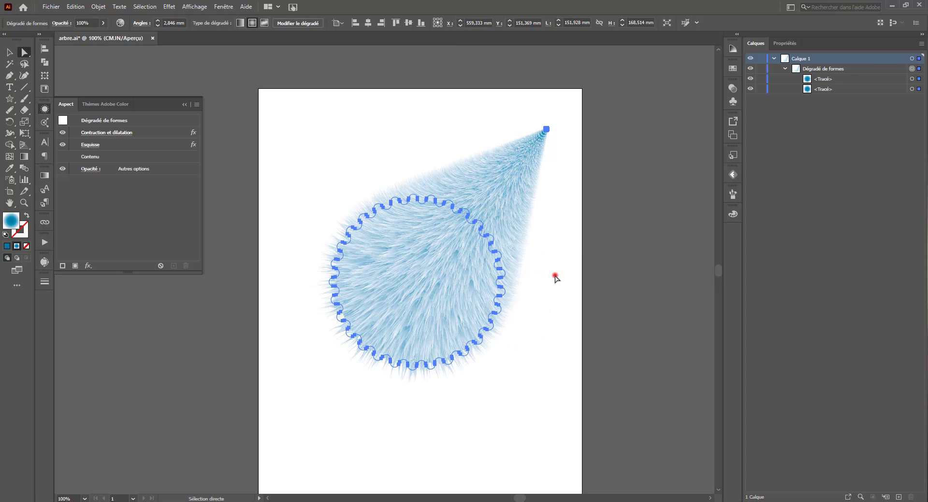
pyautogui.click(553, 273)
pyautogui.hotkey('ctrl', '-')
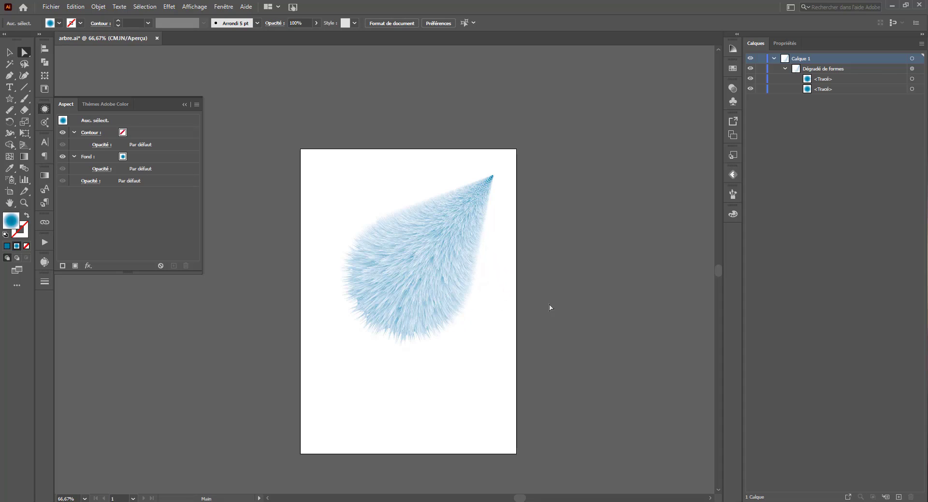
pyautogui.moveTo(549, 307); pyautogui.dragTo(476, 298)
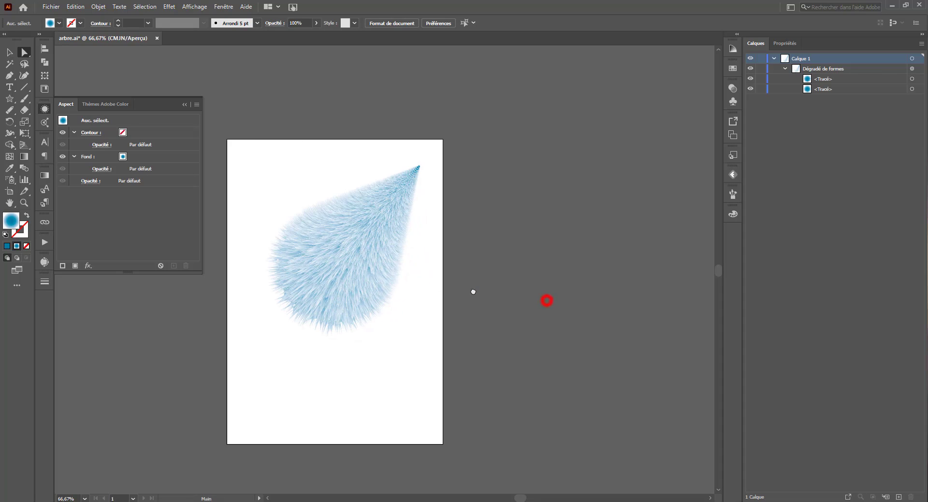
pyautogui.click(10, 88)
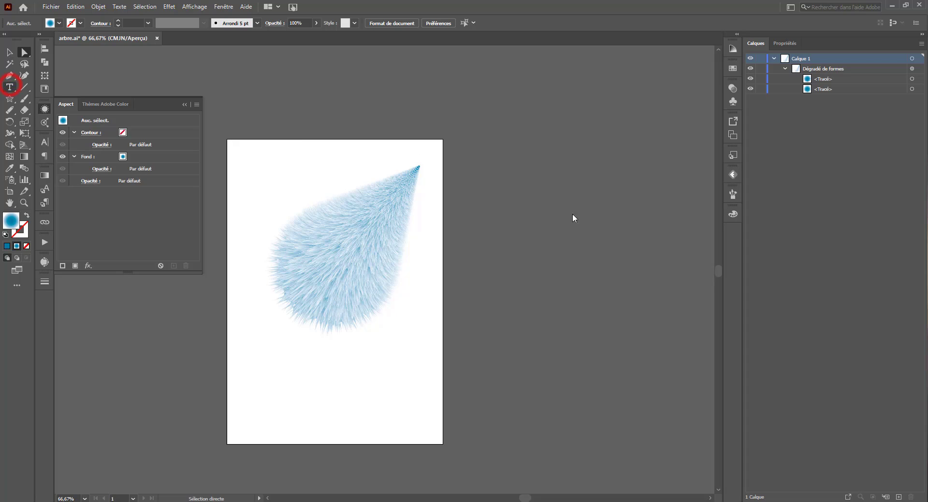
pyautogui.click(538, 190)
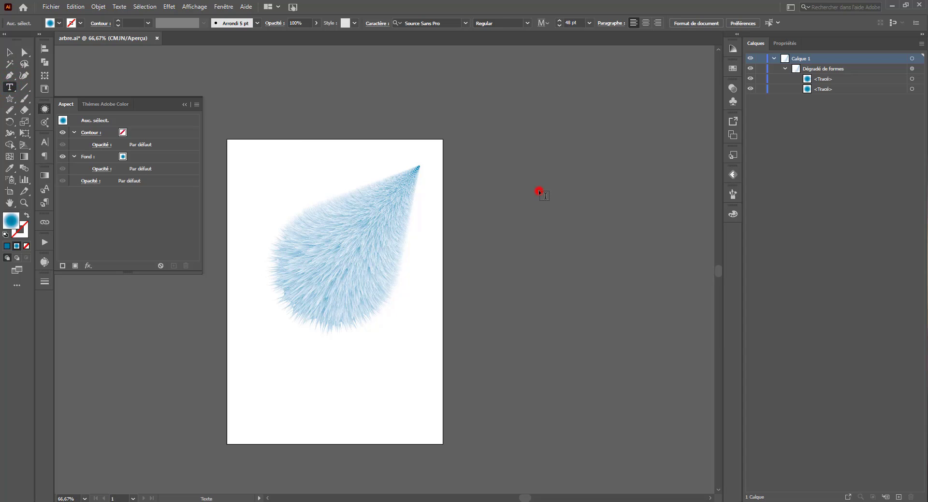
pyautogui.write('D')
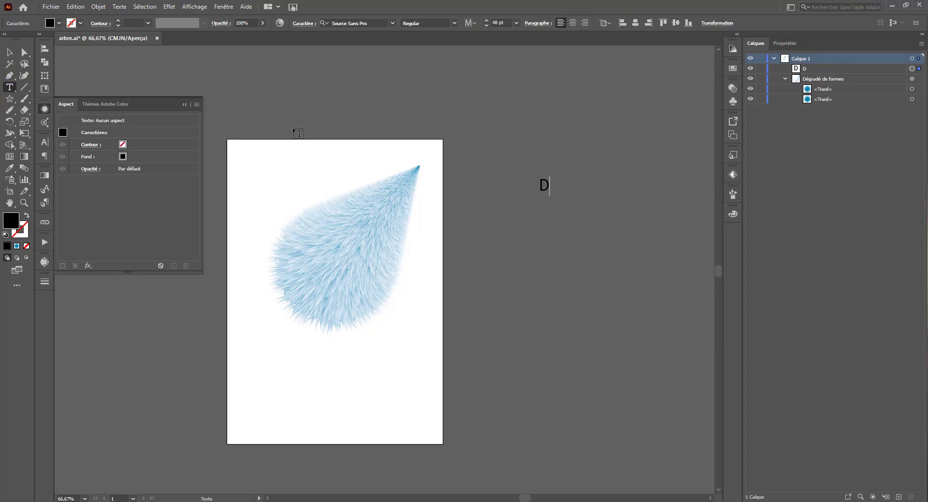
pyautogui.hotkey('shift', 'Left')
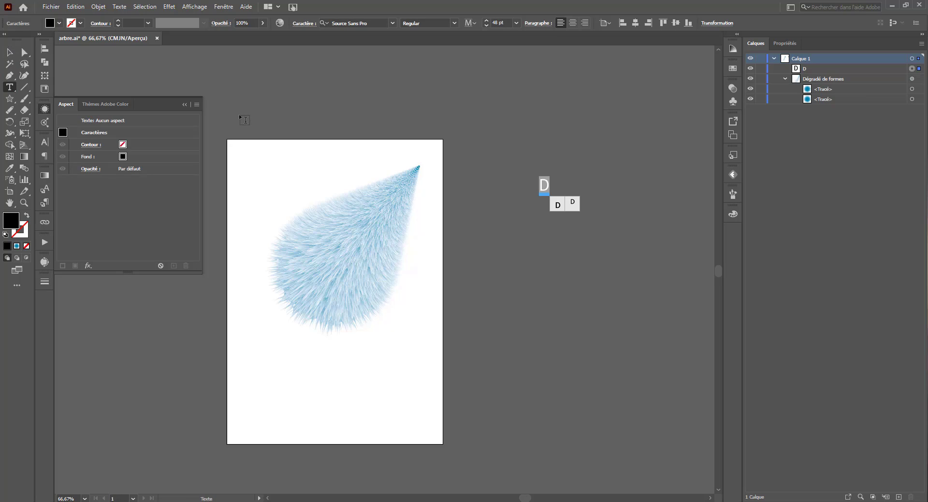
pyautogui.write('O')
pyautogui.press('Escape')
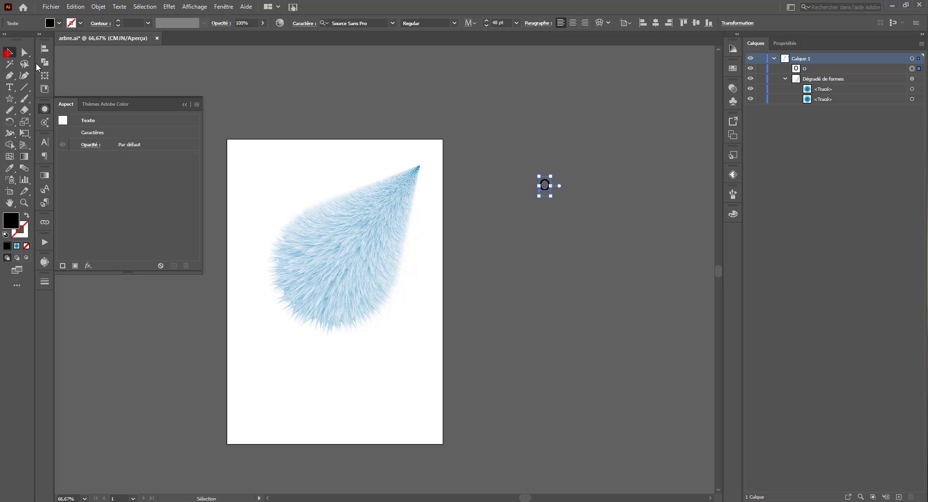
pyautogui.moveTo(550, 197); pyautogui.dragTo(704, 348)
pyautogui.press('Delete')
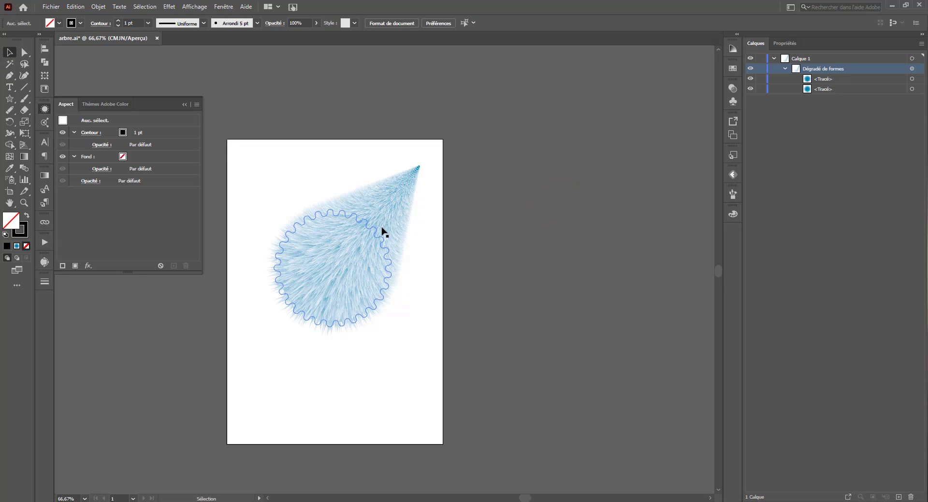
# Step: Select only the tiny star at the cone's tip with Direct Selection and move it below the large star, near the artboard's lower edge
pyautogui.click(351, 259)
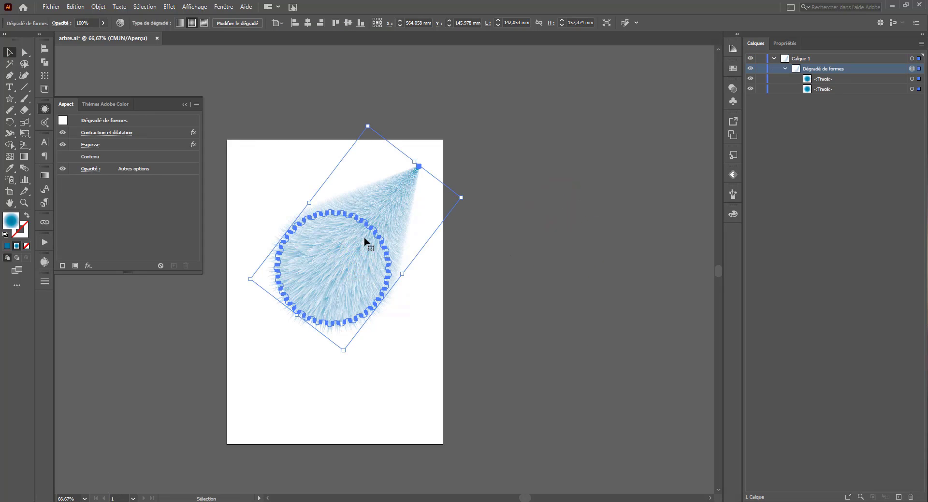
pyautogui.click(426, 144)
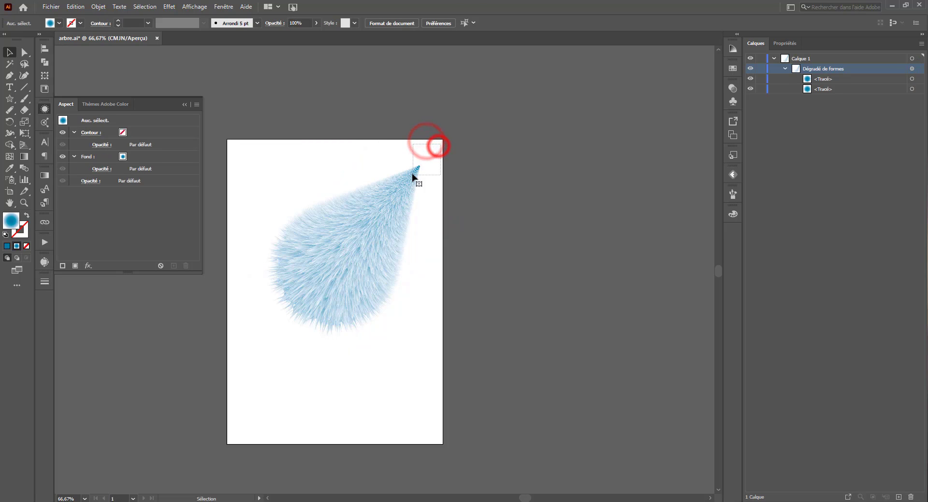
pyautogui.click(415, 174)
pyautogui.click(21, 52)
pyautogui.click(440, 128)
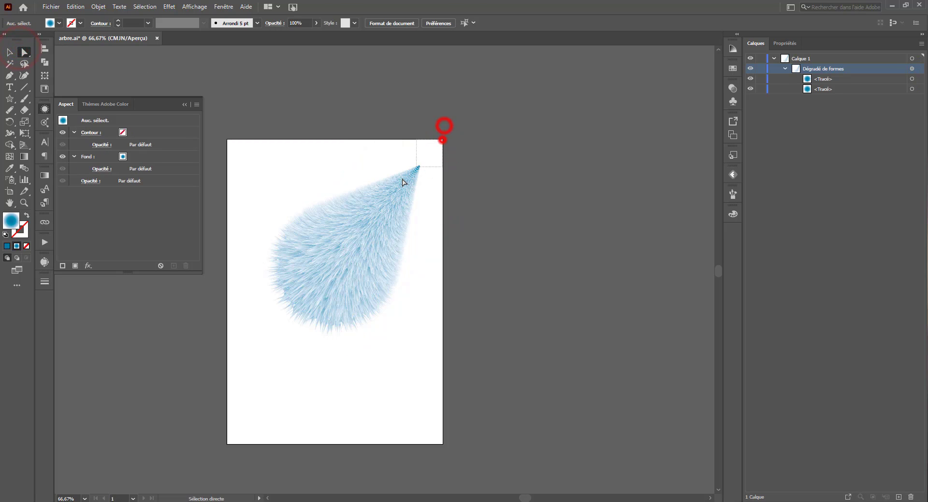
pyautogui.click(418, 166)
pyautogui.moveTo(420, 168); pyautogui.dragTo(358, 396)
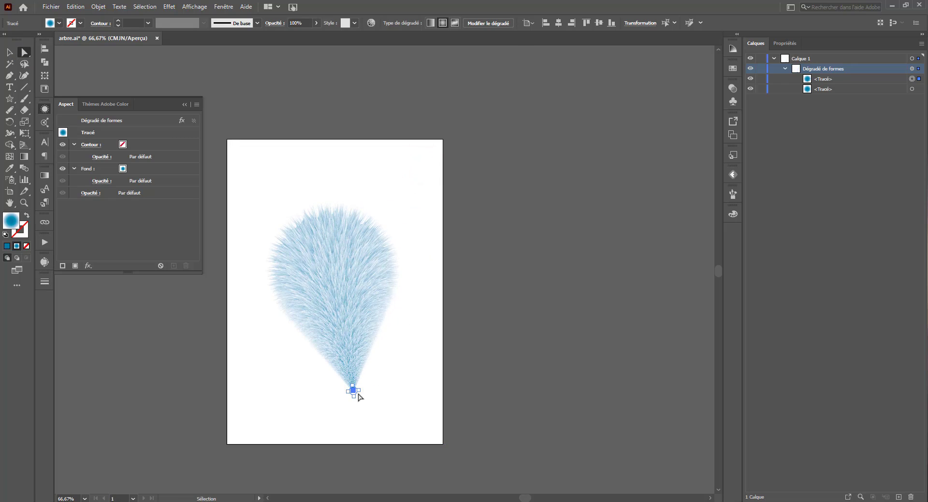
# Step: Scale up the tiny star at the fur's lower tip into a small gradient disc
pyautogui.hotkey('ctrl', '+')
pyautogui.hotkey('ctrl', '+')
pyautogui.hotkey('ctrl', '+')
pyautogui.hotkey('ctrl', '+')
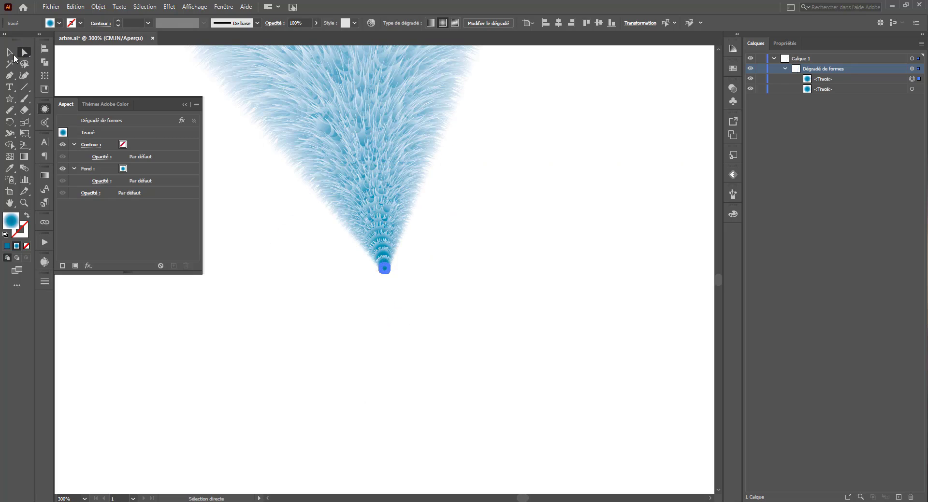
pyautogui.click(6, 51)
pyautogui.moveTo(385, 275); pyautogui.dragTo(294, 373)
# Step: Enlarge the lower star further to about 117 mm wide, matching the upper star's size, and deselect it
pyautogui.hotkey('ctrl', '-')
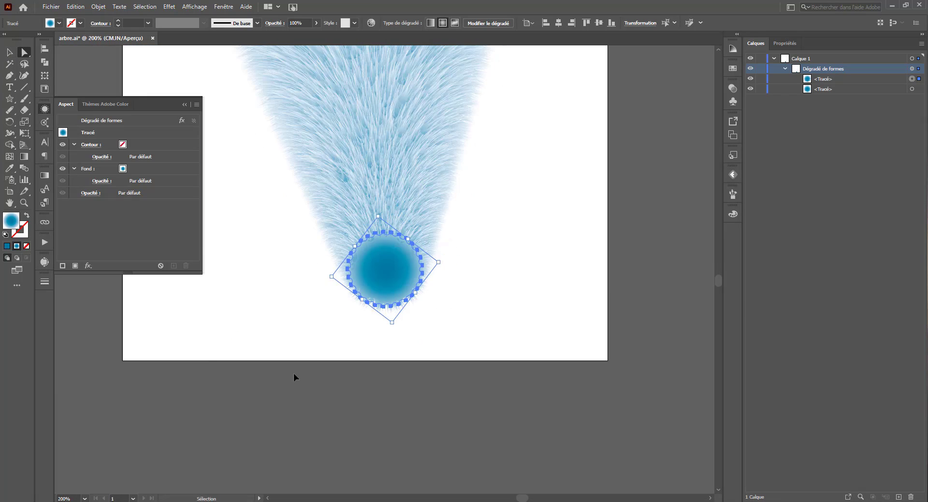
pyautogui.hotkey('ctrl', '-')
pyautogui.hotkey('ctrl', '-')
pyautogui.hotkey('ctrl', '-')
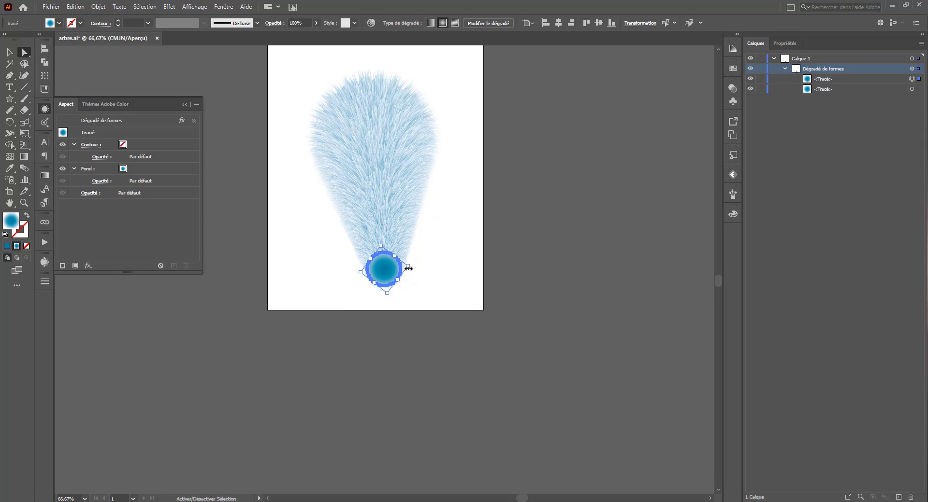
pyautogui.moveTo(409, 267); pyautogui.dragTo(604, 250)
pyautogui.hotkey('ctrl', '-')
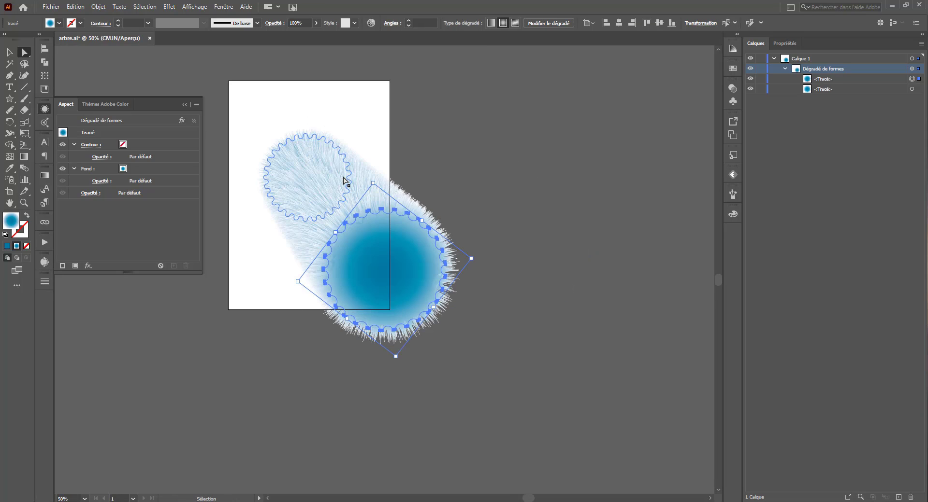
pyautogui.moveTo(469, 259); pyautogui.dragTo(438, 252)
pyautogui.click(485, 193)
# Step: Try removing the fill from the lower star, and undo the change
pyautogui.click(394, 265)
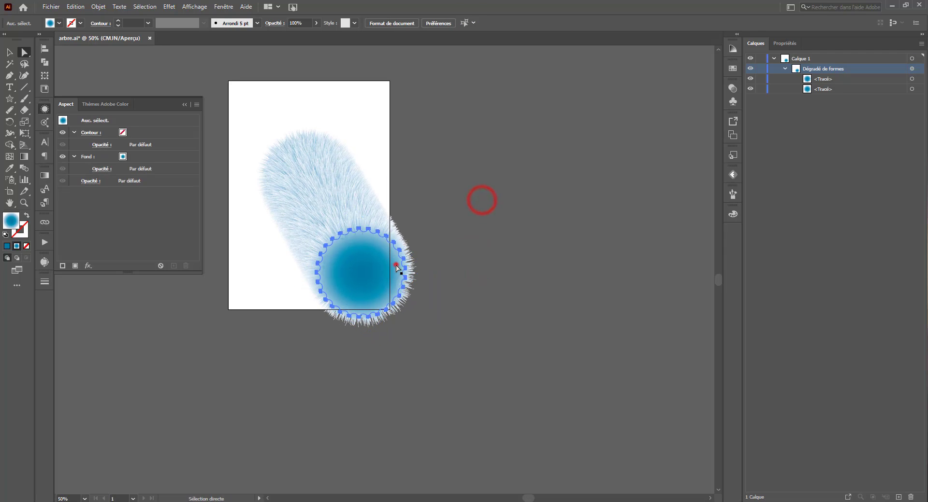
pyautogui.click(27, 247)
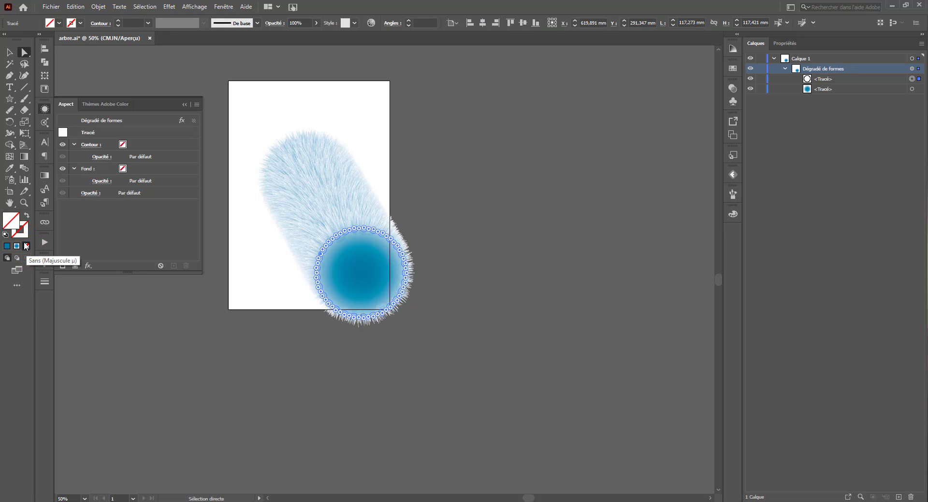
pyautogui.hotkey('ctrl', 'z')
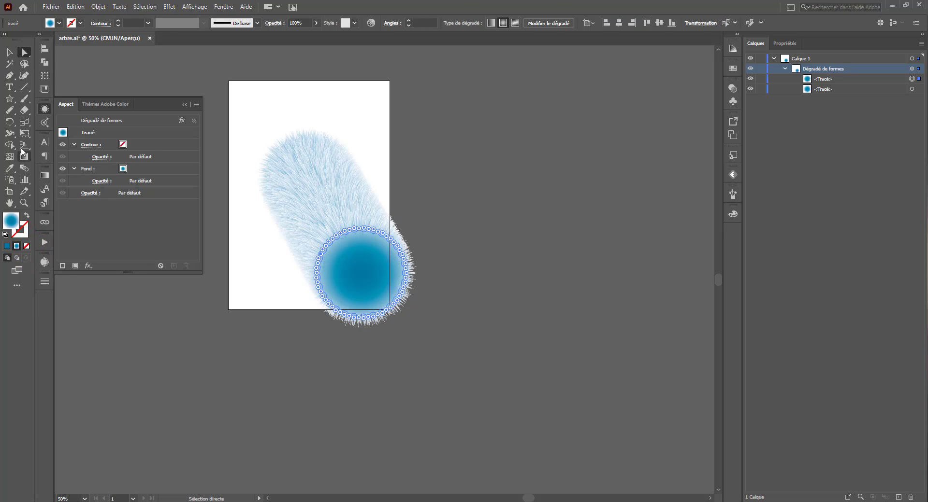
# Step: Draw an open, looping curved path of seven anchor points beside the artboard with the Pen tool
pyautogui.click(10, 51)
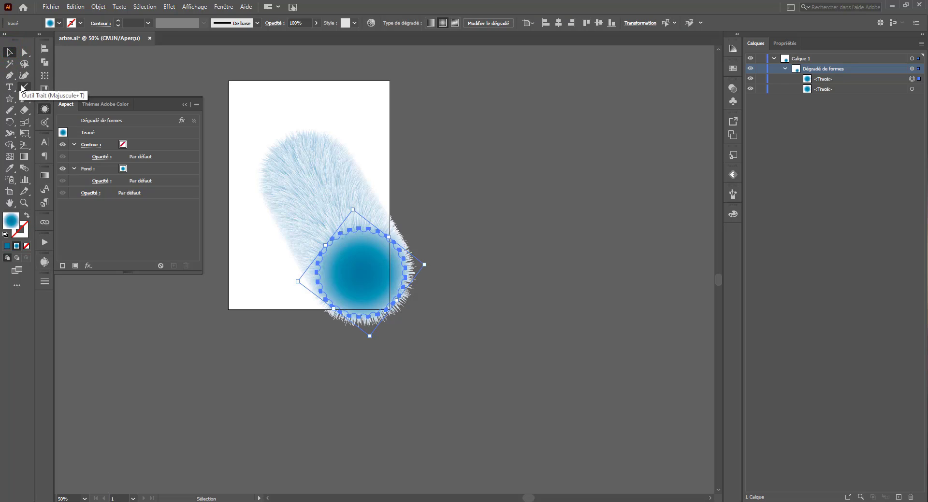
pyautogui.click(10, 76)
pyautogui.moveTo(574, 171); pyautogui.dragTo(539, 273)
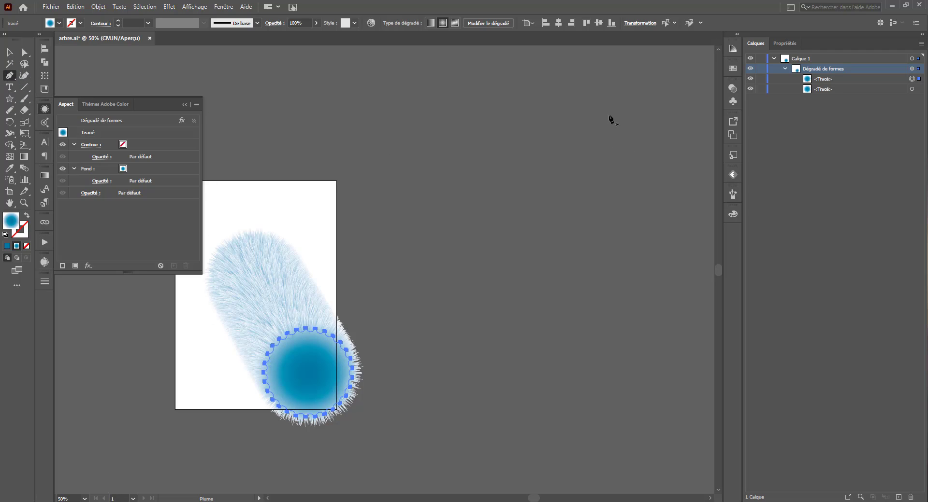
pyautogui.click(403, 142)
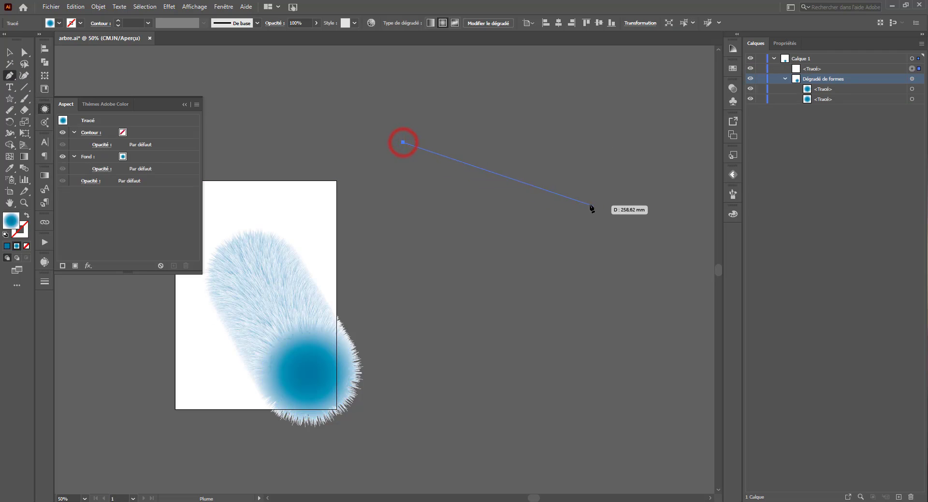
pyautogui.moveTo(636, 217); pyautogui.dragTo(688, 161)
pyautogui.moveTo(588, 102); pyautogui.dragTo(474, 159)
pyautogui.moveTo(472, 226); pyautogui.dragTo(501, 313)
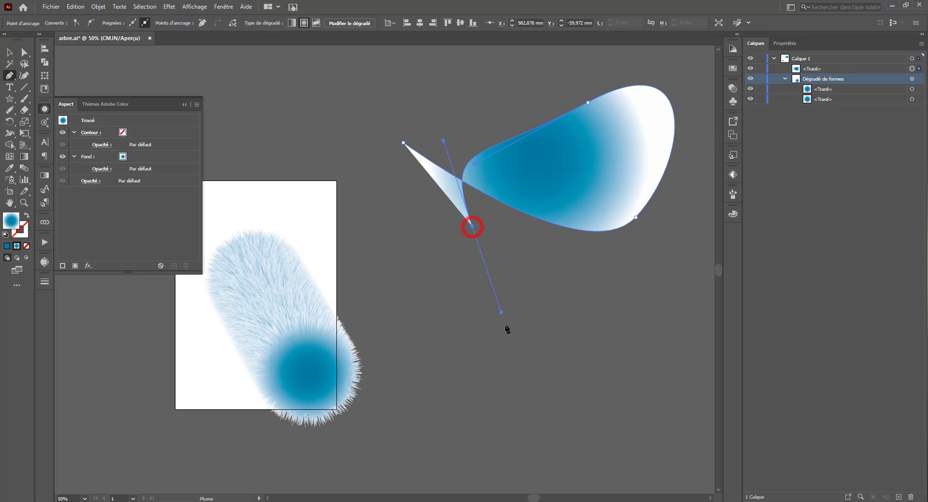
pyautogui.moveTo(532, 483); pyautogui.dragTo(439, 409)
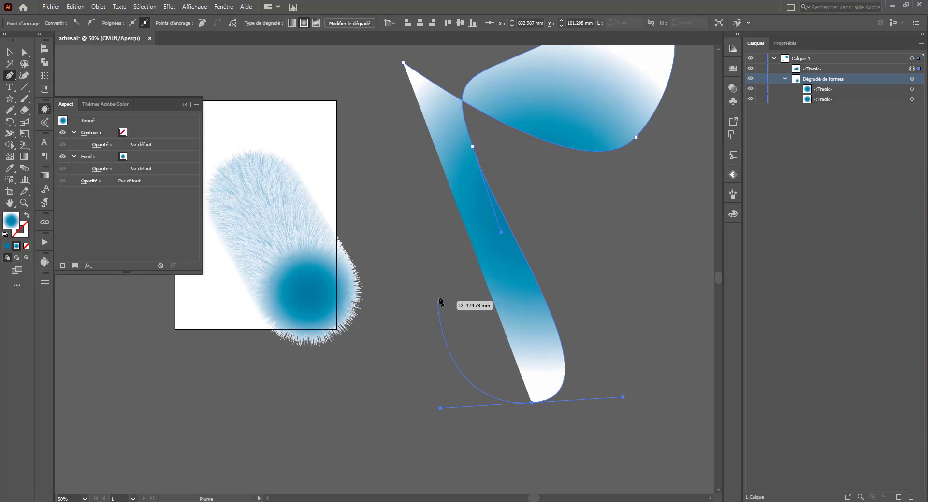
pyautogui.moveTo(441, 293); pyautogui.dragTo(601, 279)
pyautogui.moveTo(712, 340); pyautogui.dragTo(711, 333)
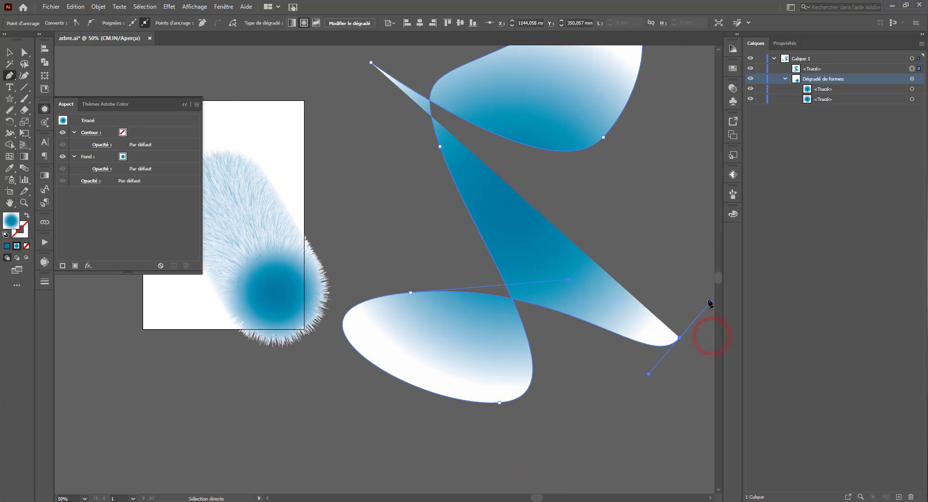
pyautogui.hotkey('ctrl', '-')
pyautogui.hotkey('ctrl', '-')
pyautogui.moveTo(496, 306); pyautogui.dragTo(660, 354)
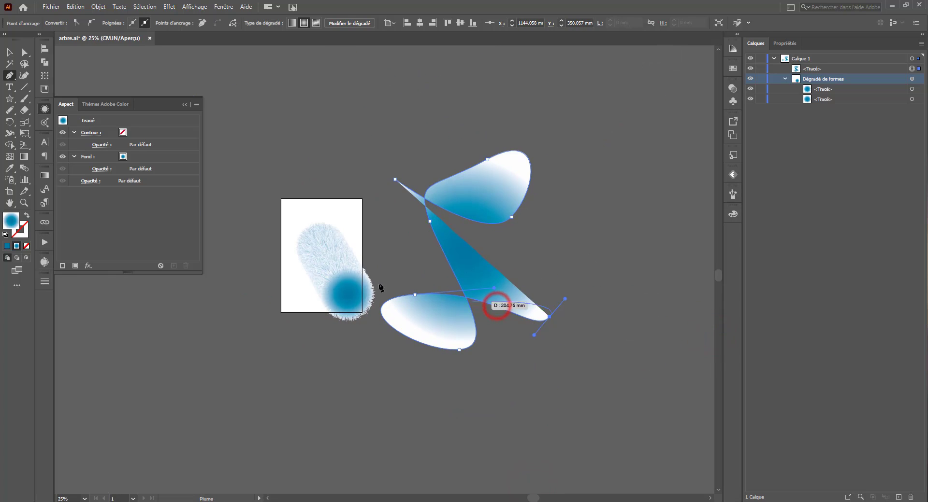
# Step: Swap the curved path's fill and stroke so only the stroke has the gradient, and deselect the path
pyautogui.click(27, 216)
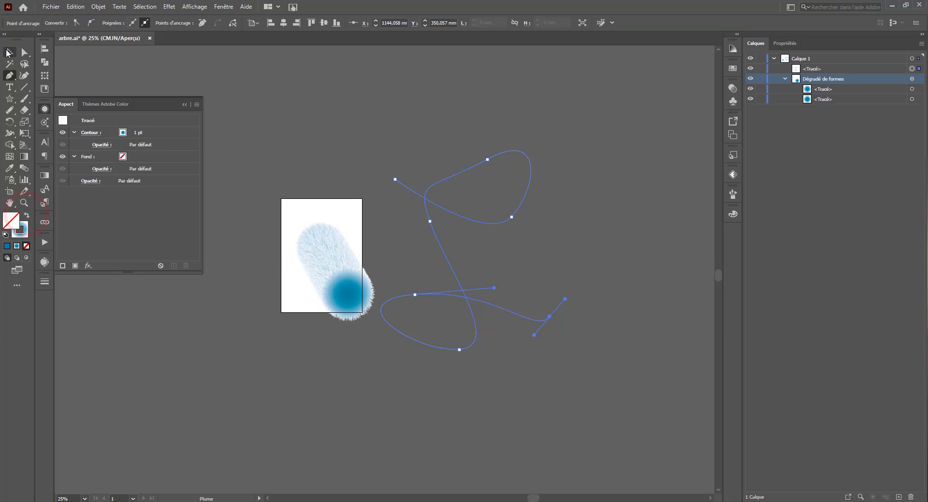
pyautogui.click(9, 53)
pyautogui.click(230, 87)
# Step: Move the fur blend up and inward so it fits on the artboard, and deselect it
pyautogui.click(338, 286)
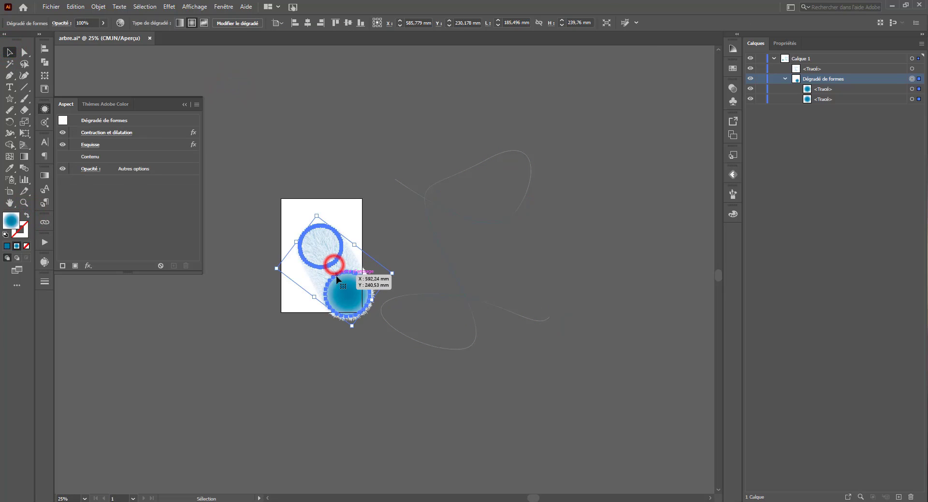
pyautogui.moveTo(339, 286)
pyautogui.mouseDown()
pyautogui.moveTo(320, 259)
pyautogui.moveTo(323, 276)
pyautogui.moveTo(223, 387)
pyautogui.moveTo(320, 276)
pyautogui.moveTo(343, 291)
pyautogui.moveTo(409, 273)
pyautogui.moveTo(328, 276)
pyautogui.mouseUp()
pyautogui.click(595, 127)
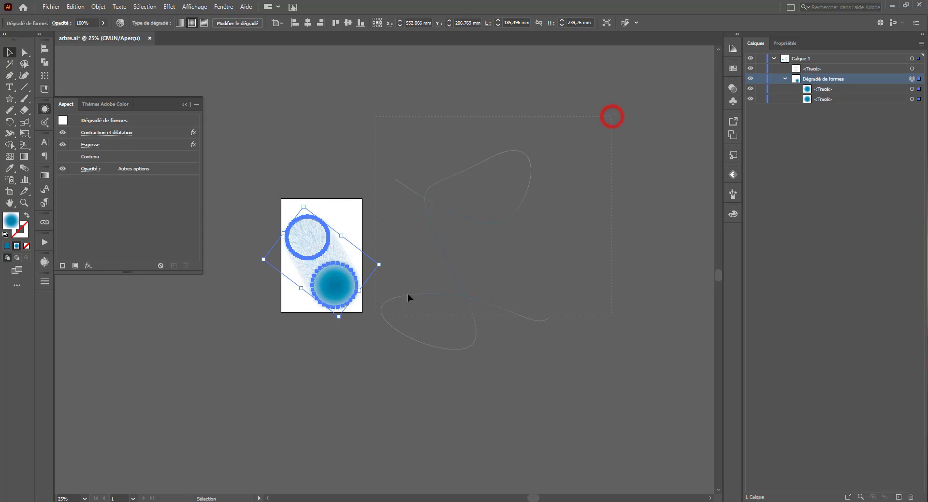
pyautogui.click(780, 71)
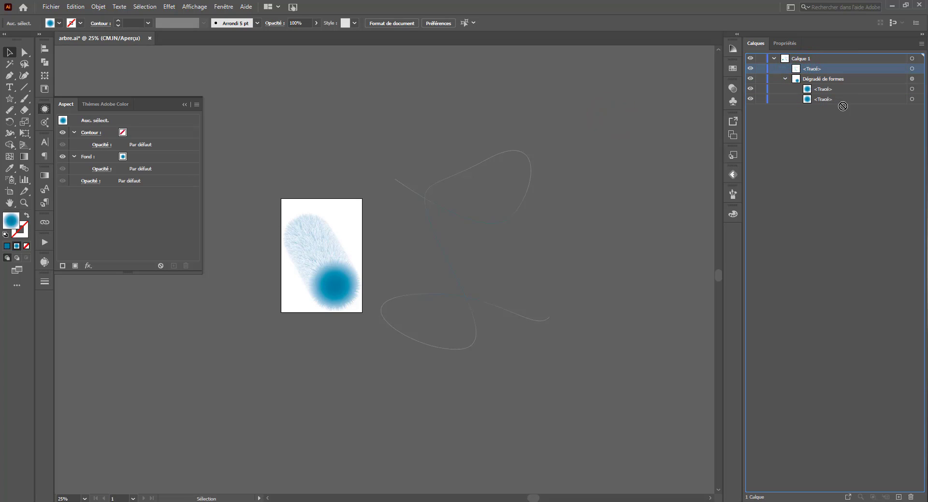
pyautogui.moveTo(837, 104); pyautogui.dragTo(835, 103)
pyautogui.hotkey('ctrl', 'z')
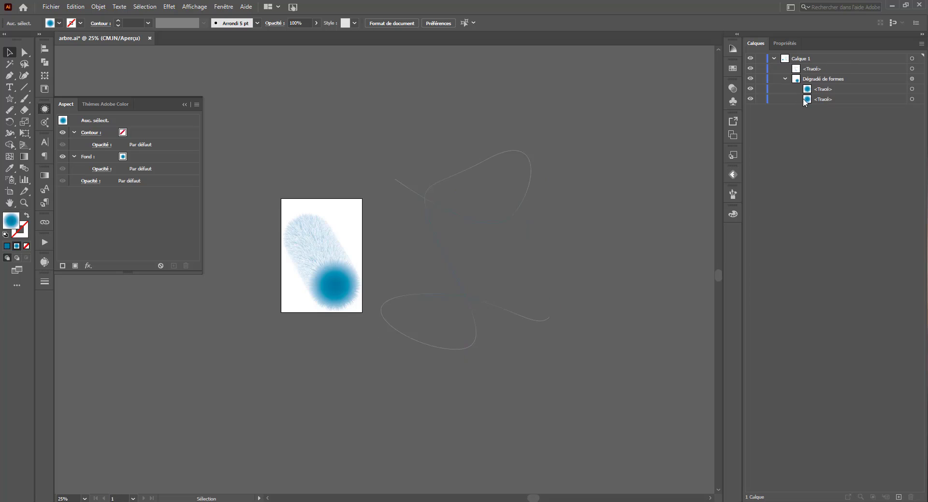
# Step: Collapse the blend in the layers and reorder the stack so the blend sits above the curved path
pyautogui.click(804, 99)
pyautogui.click(785, 78)
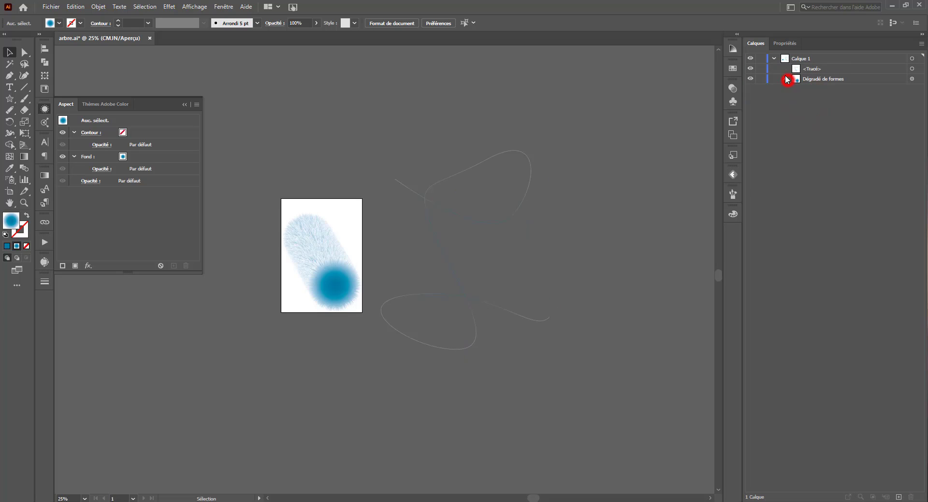
pyautogui.moveTo(805, 78); pyautogui.dragTo(806, 67)
# Step: Select the blend and the curved path together, replace the blend's spine with that path, and deselect the result
pyautogui.moveTo(600, 108); pyautogui.dragTo(107, 466)
pyautogui.click(99, 6)
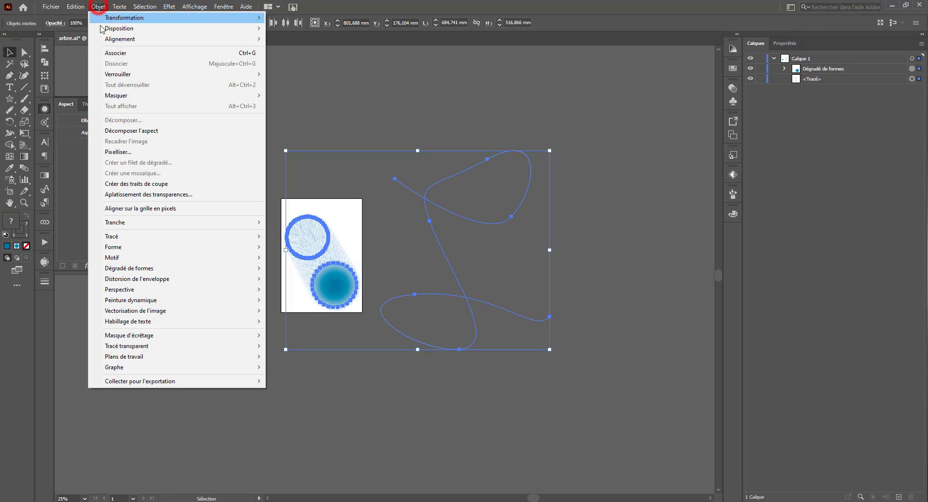
pyautogui.moveTo(128, 272)
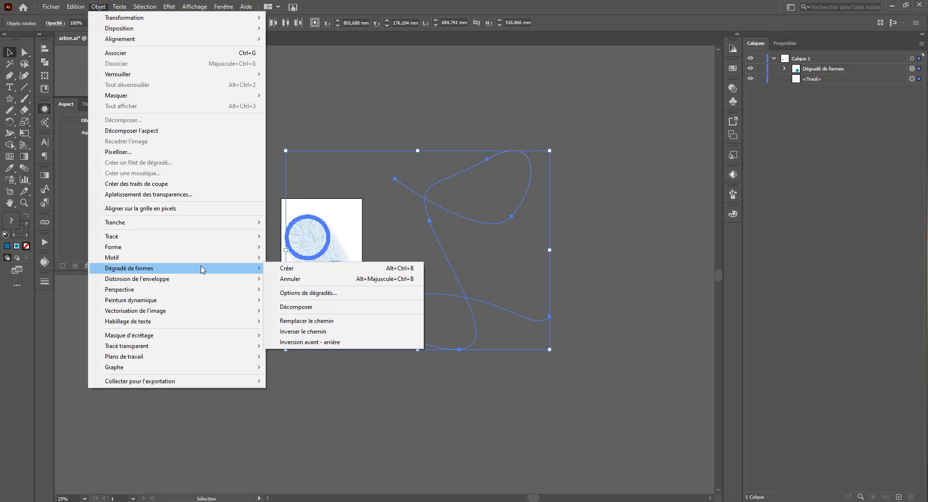
pyautogui.click(309, 322)
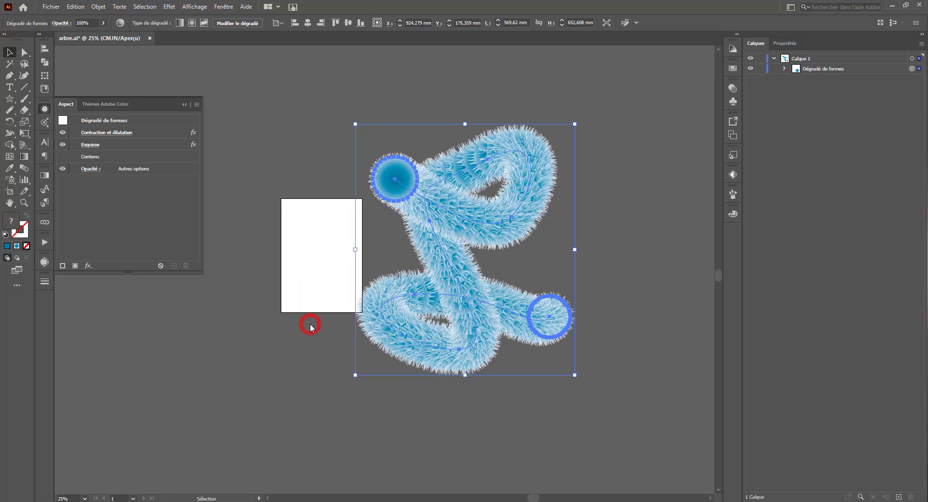
pyautogui.click(661, 206)
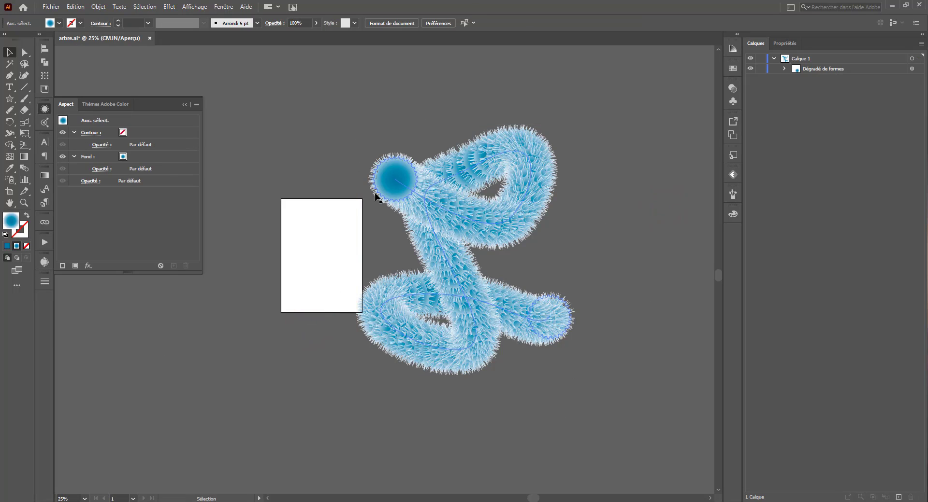
# Step: Select only the star at the blend's upper end and scale it down to a tiny size so the fur tapers
pyautogui.click(430, 194)
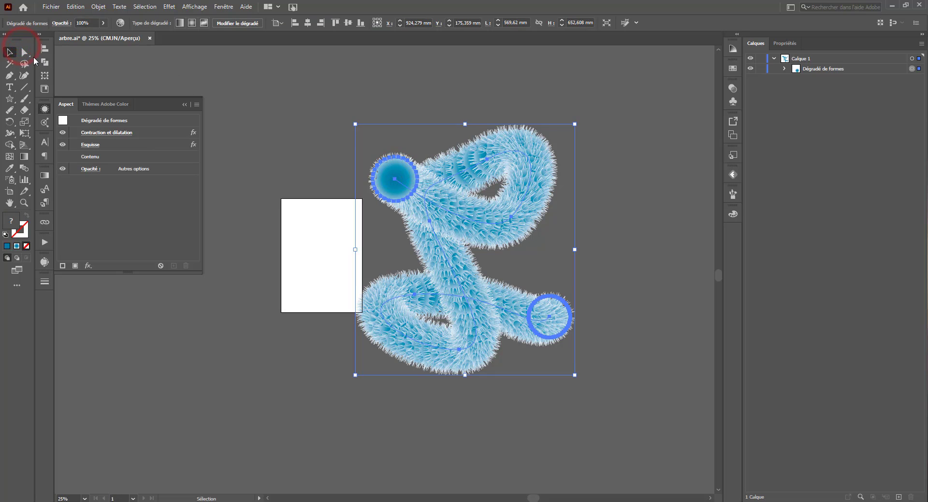
pyautogui.click(25, 52)
pyautogui.click(319, 128)
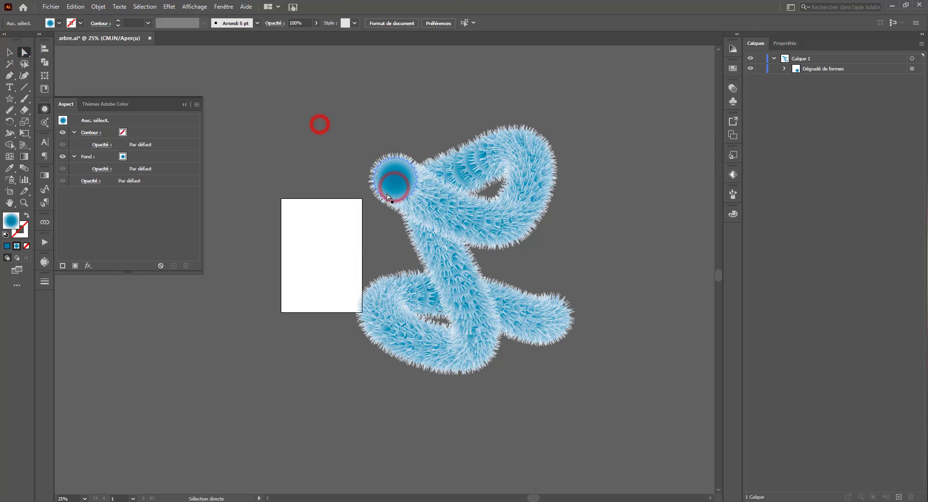
pyautogui.click(383, 197)
pyautogui.press('v')
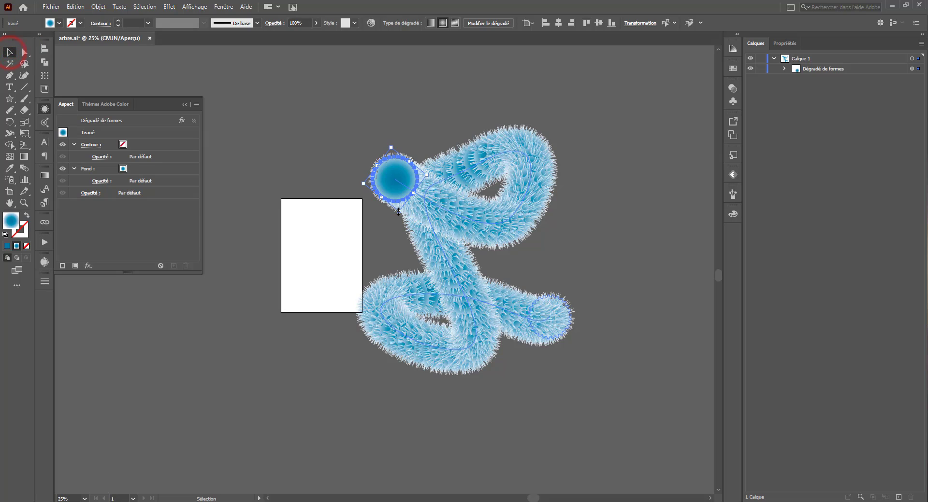
pyautogui.moveTo(399, 211); pyautogui.dragTo(393, 152)
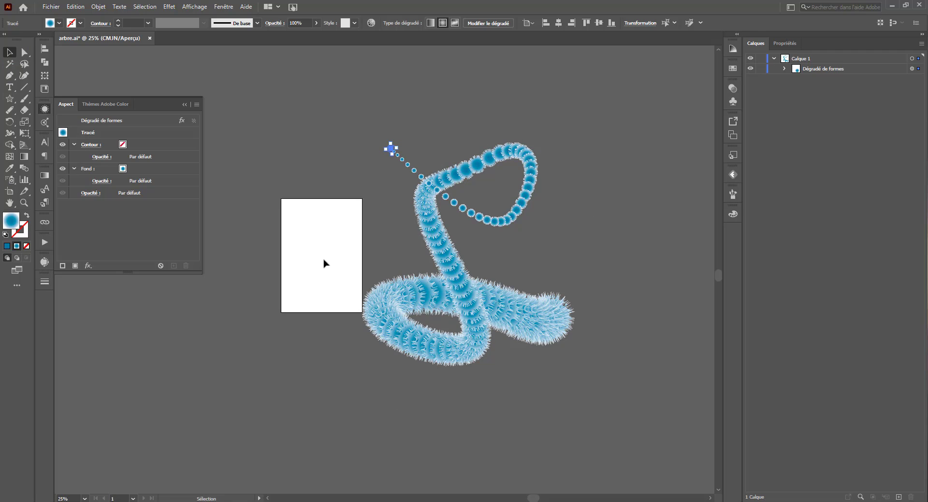
# Step: Set the blend's spacing to 1000 specified steps, and deselect the shape
pyautogui.doubleClick(22, 171)
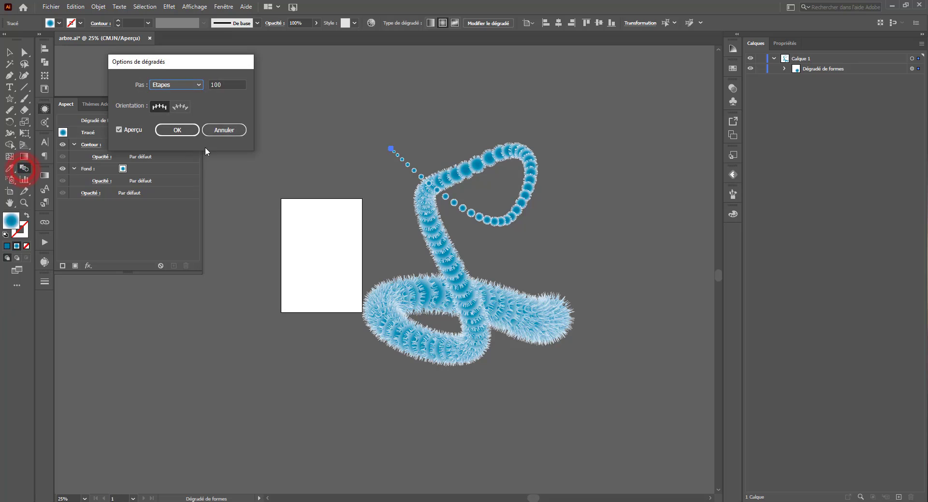
pyautogui.doubleClick(230, 85)
pyautogui.write('1000')
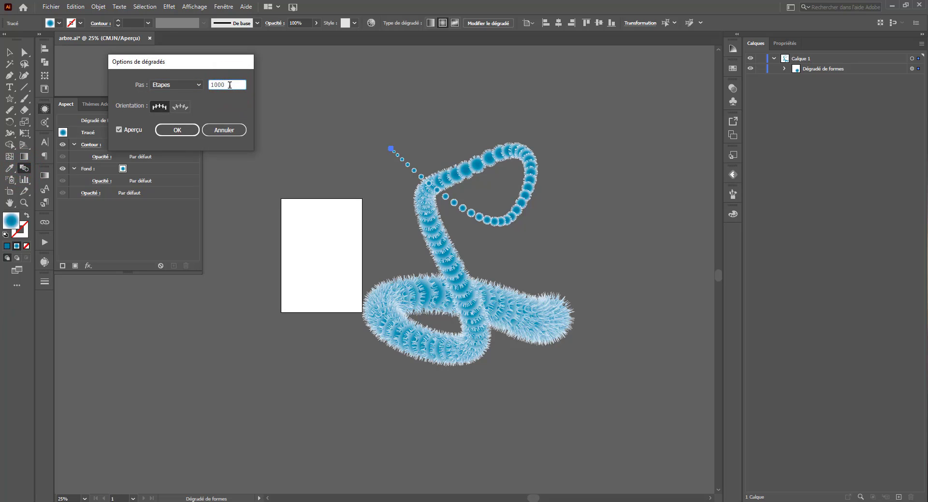
pyautogui.press('Tab')
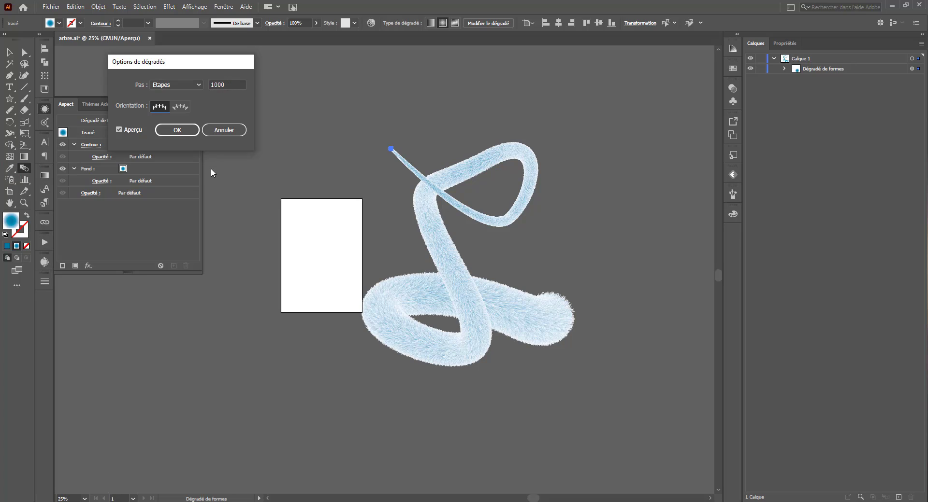
pyautogui.click(178, 131)
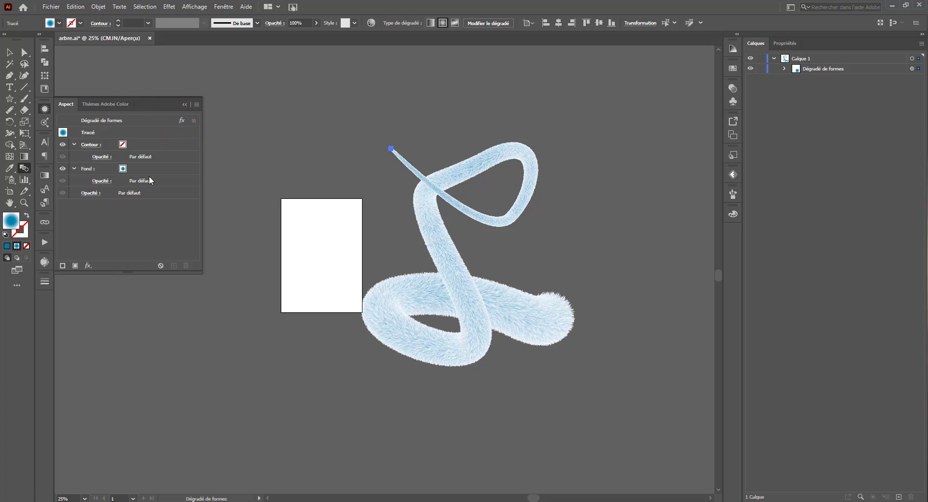
pyautogui.click(9, 52)
pyautogui.moveTo(439, 103); pyautogui.dragTo(549, 316)
pyautogui.click(615, 374)
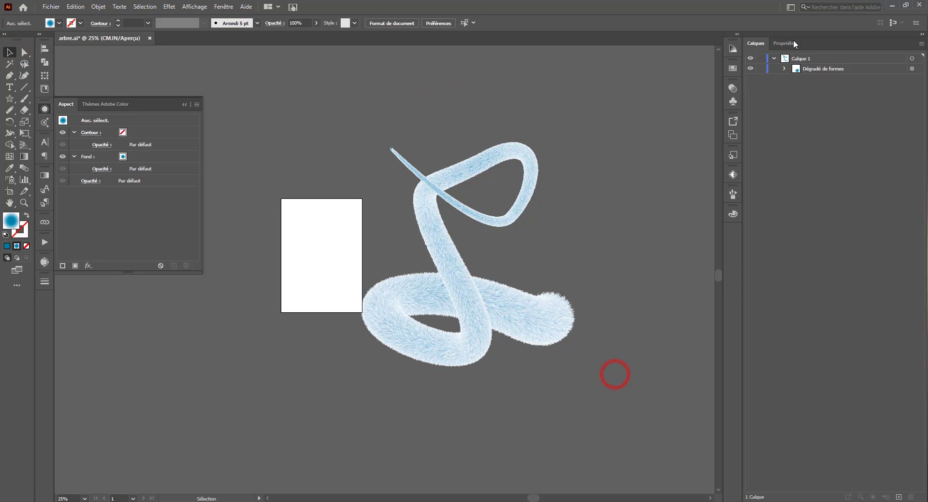
# Step: Expand the blend in the layers and select both of its end star paths together
pyautogui.click(784, 68)
pyautogui.click(818, 89)
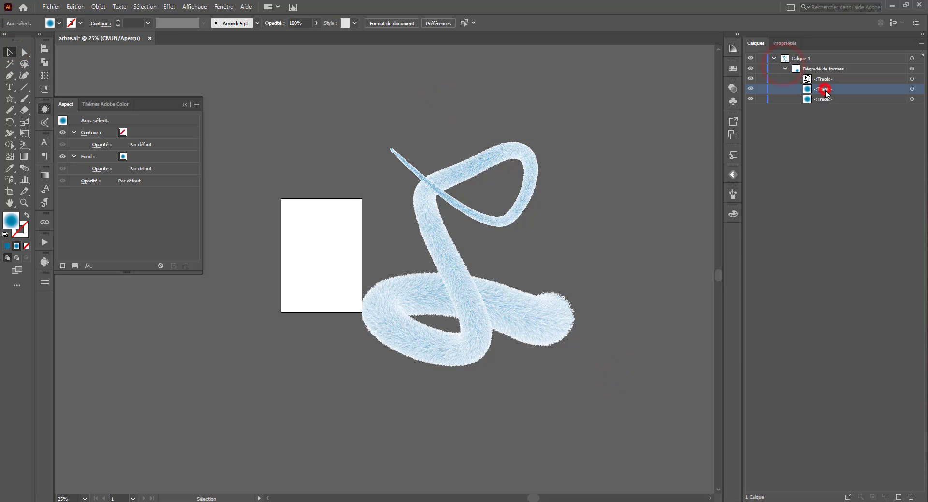
pyautogui.click(911, 89)
pyautogui.keyDown('shift'); pyautogui.click(912, 99); pyautogui.keyUp('shift')
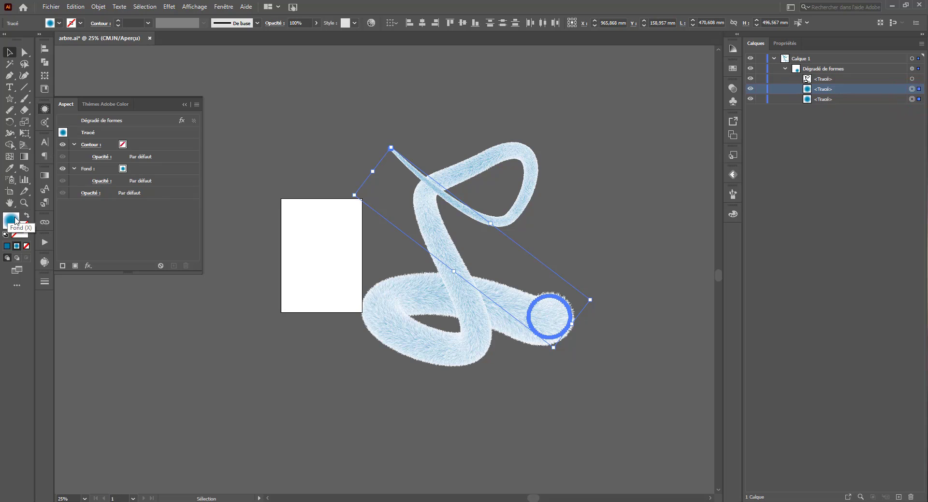
# Step: Open the color of the star gradient's white outer stop and switch its color mode to CMYK (CMJN)
pyautogui.click(43, 178)
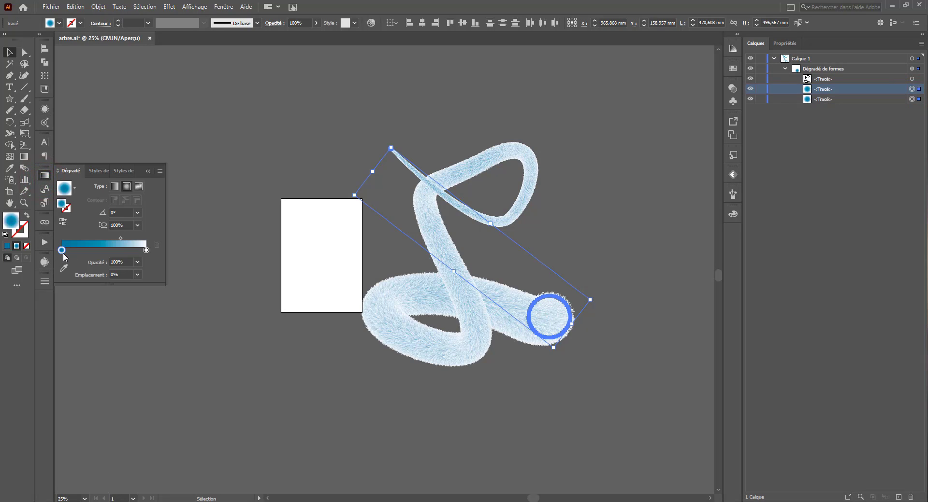
pyautogui.click(146, 250)
pyautogui.doubleClick(145, 250)
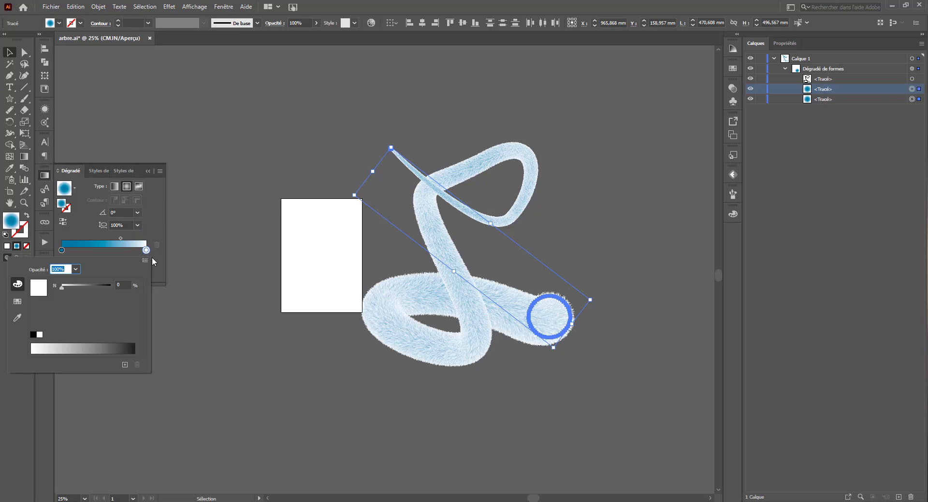
pyautogui.click(145, 261)
pyautogui.click(165, 293)
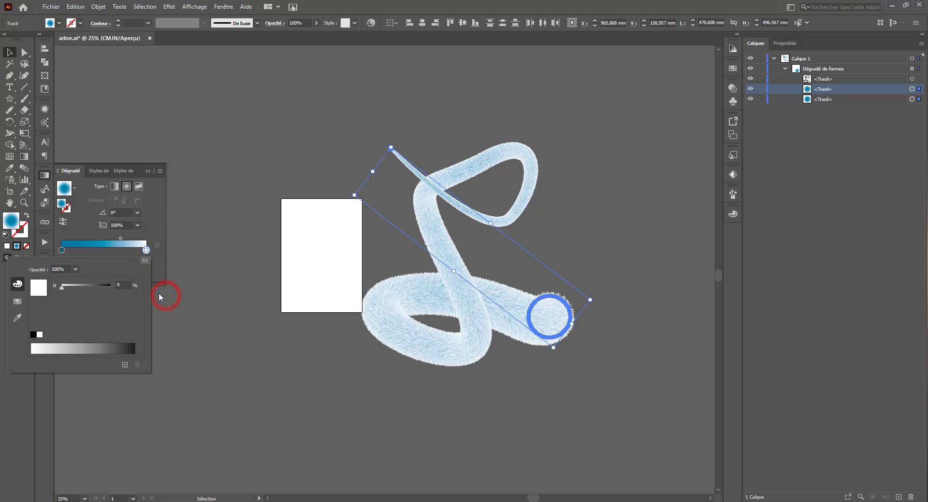
pyautogui.click(143, 262)
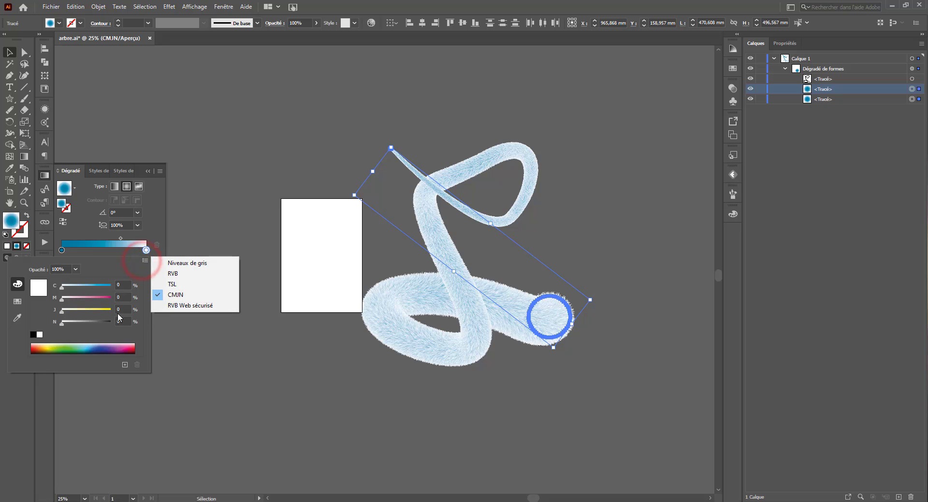
# Step: Try a dark teal on the outer gradient stop with 69% cyan and 88% black, and return black to 0%
pyautogui.click(91, 286)
pyautogui.click(92, 286)
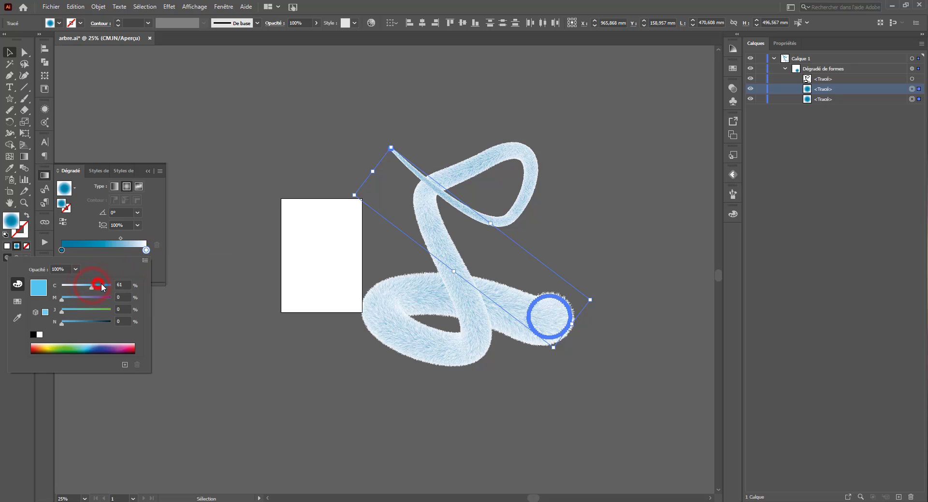
pyautogui.moveTo(103, 287)
pyautogui.mouseDown()
pyautogui.moveTo(111, 289)
pyautogui.moveTo(96, 285)
pyautogui.mouseUp()
pyautogui.click(94, 286)
pyautogui.moveTo(84, 321); pyautogui.dragTo(106, 321)
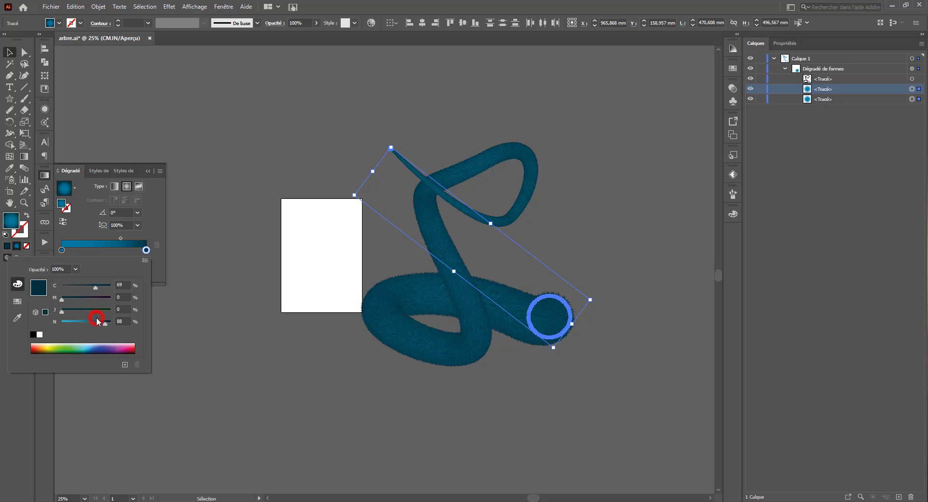
pyautogui.moveTo(90, 321); pyautogui.dragTo(51, 321)
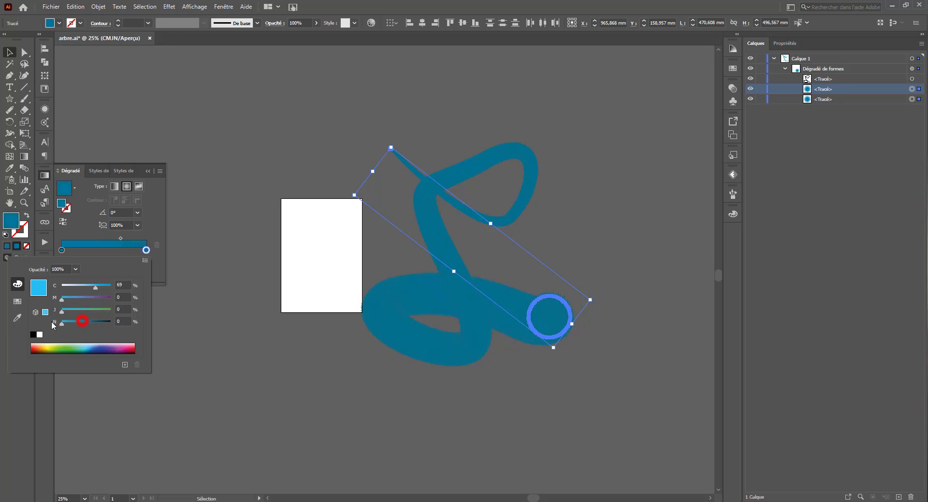
# Step: Set the outer gradient stop to a light blue with 37% cyan
pyautogui.click(98, 289)
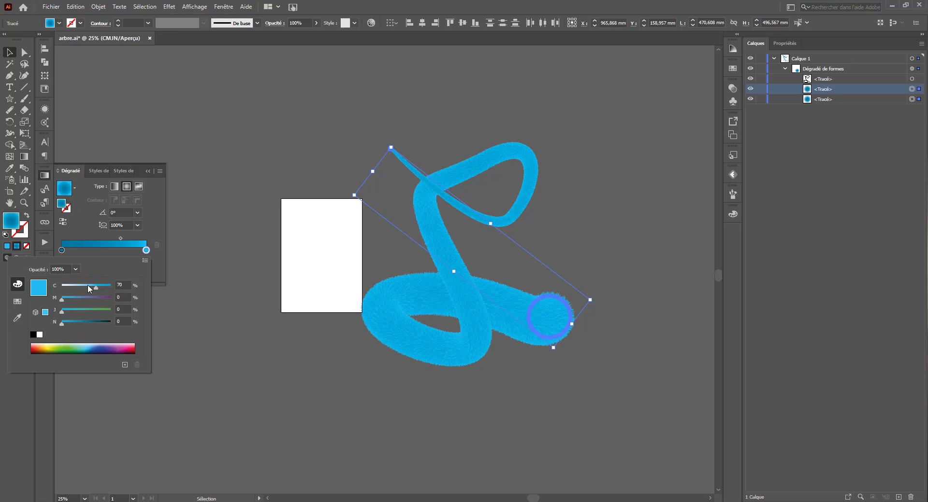
pyautogui.moveTo(88, 285); pyautogui.dragTo(70, 286)
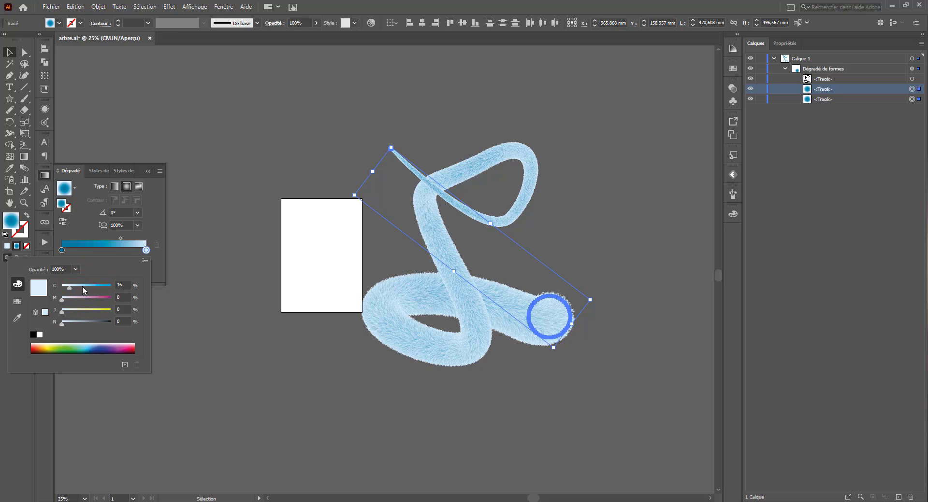
pyautogui.click(80, 286)
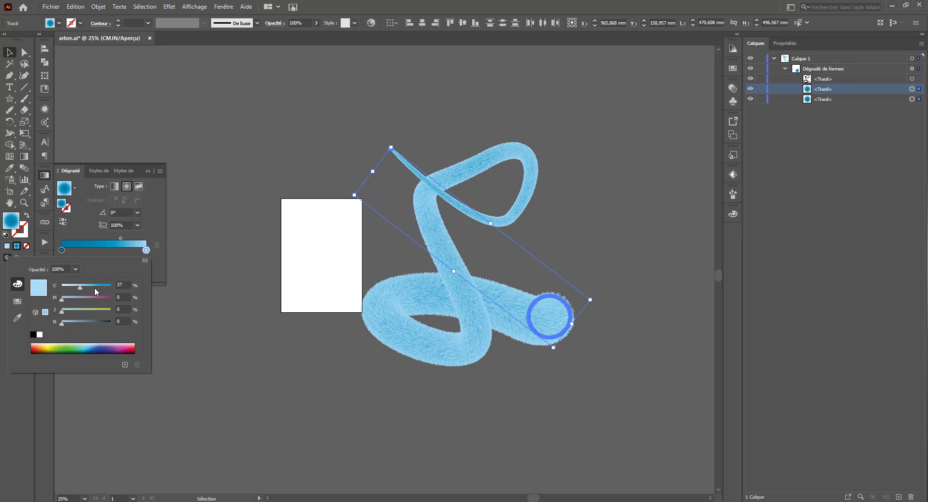
# Step: Examine the recolored fur up close along the tapered blend, and deselect the star paths
pyautogui.hotkey('ctrl', '+')
pyautogui.hotkey('ctrl', '+')
pyautogui.hotkey('ctrl', '+')
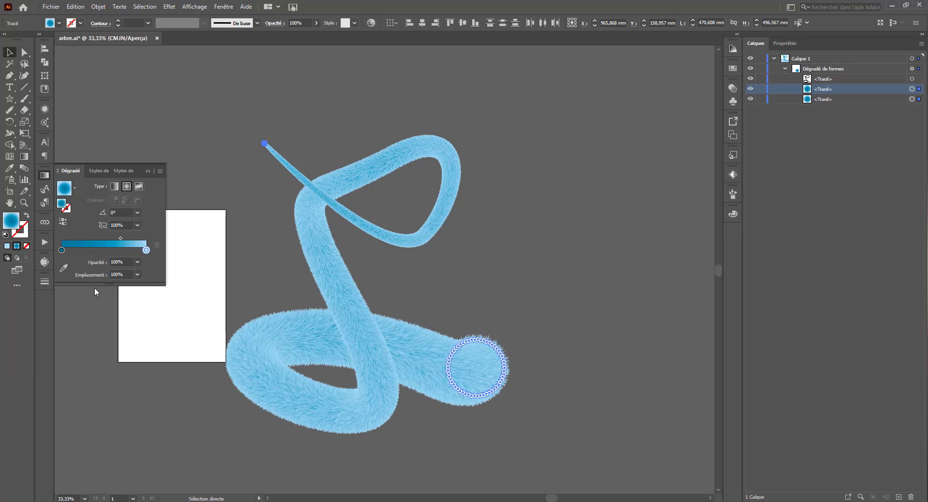
pyautogui.hotkey('ctrl', '-')
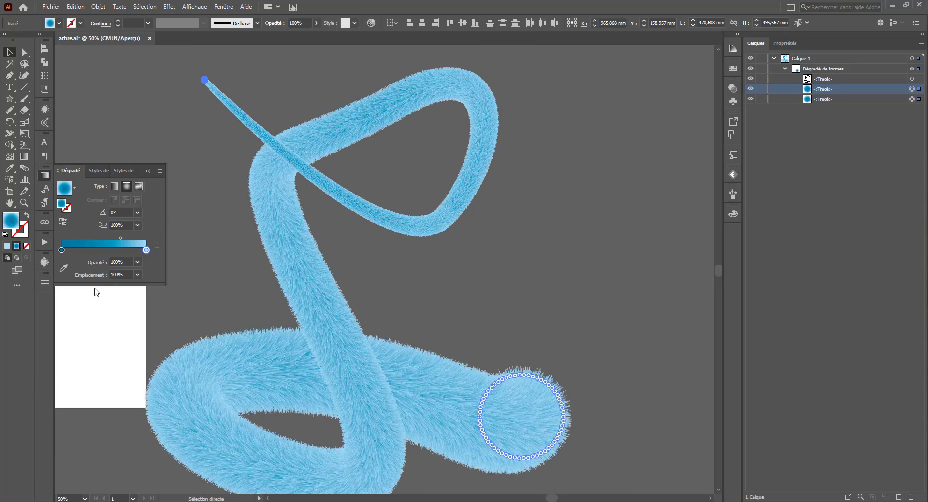
pyautogui.press('space')
pyautogui.moveTo(252, 223); pyautogui.dragTo(317, 134)
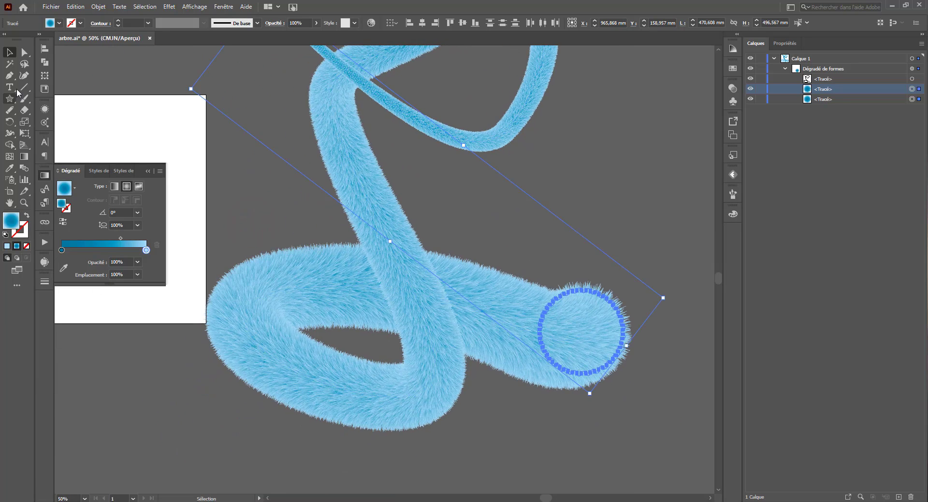
pyautogui.click(259, 217)
pyautogui.press('space')
pyautogui.moveTo(261, 220); pyautogui.dragTo(313, 298)
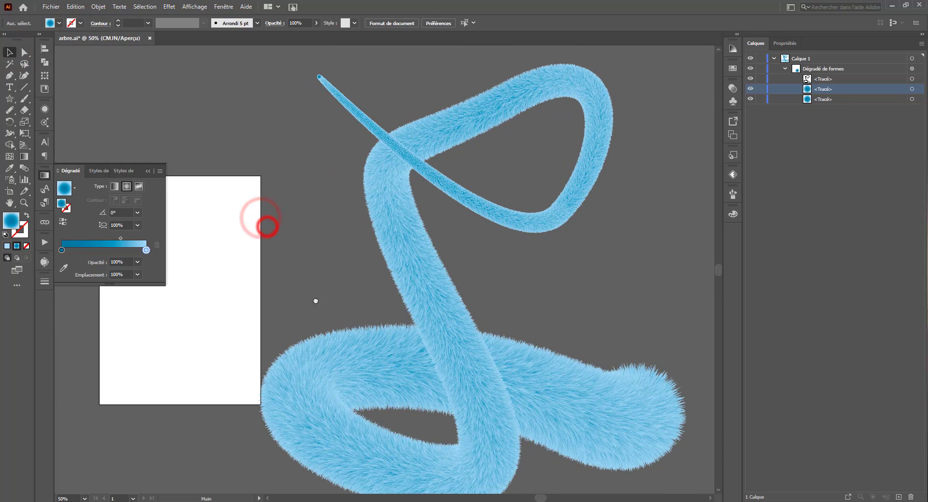